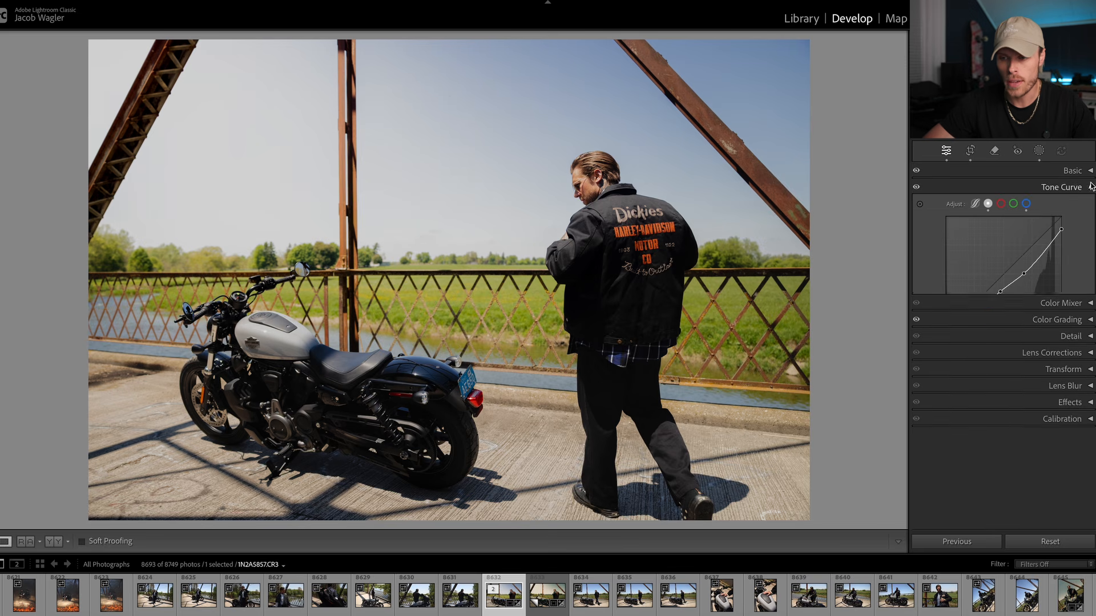
{"action": "left_click", "coordinate": [1084, 185]}
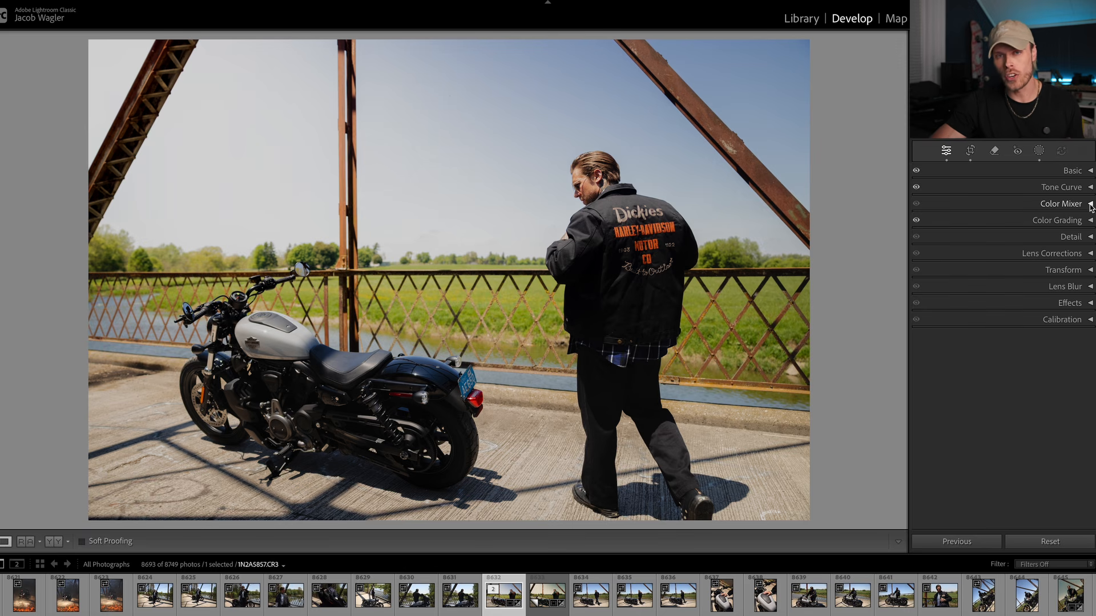
{"action": "left_click", "coordinate": [1090, 221]}
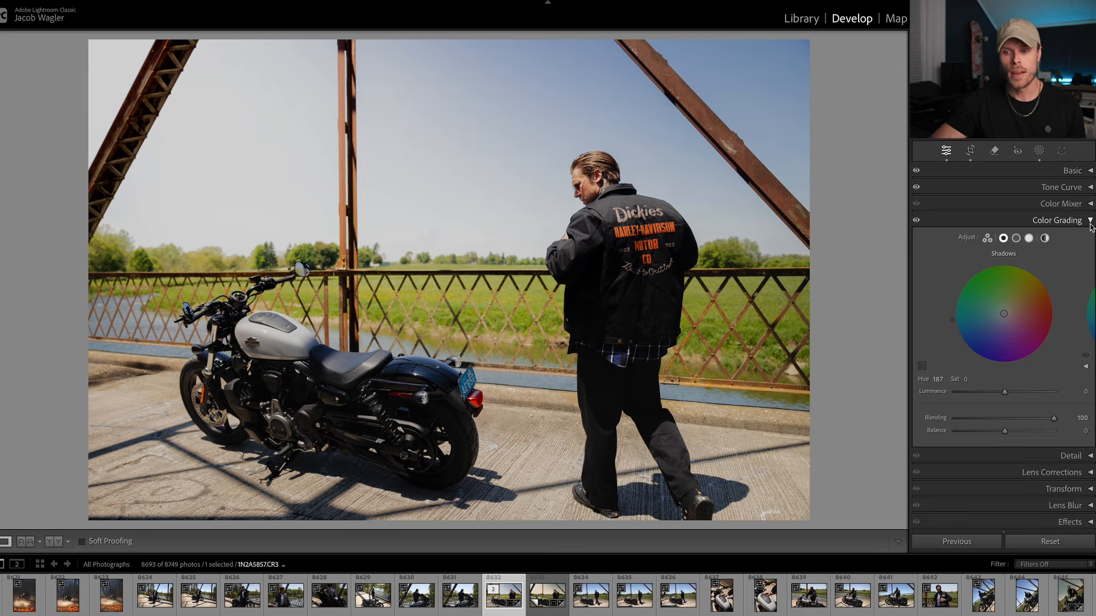
{"action": "left_click", "coordinate": [1090, 222]}
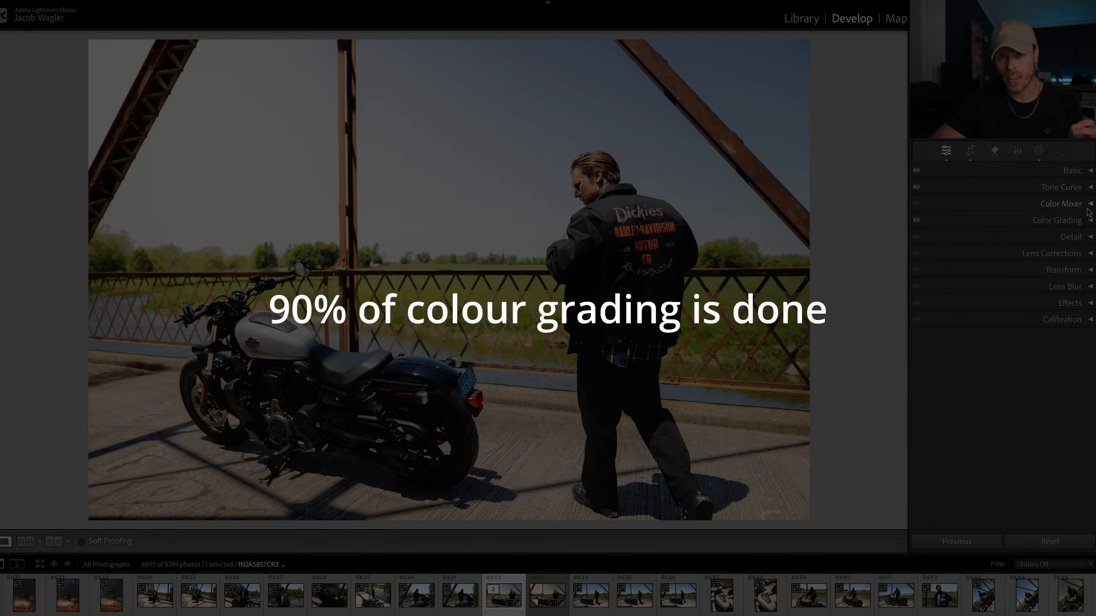
{"action": "left_click", "coordinate": [1087, 209]}
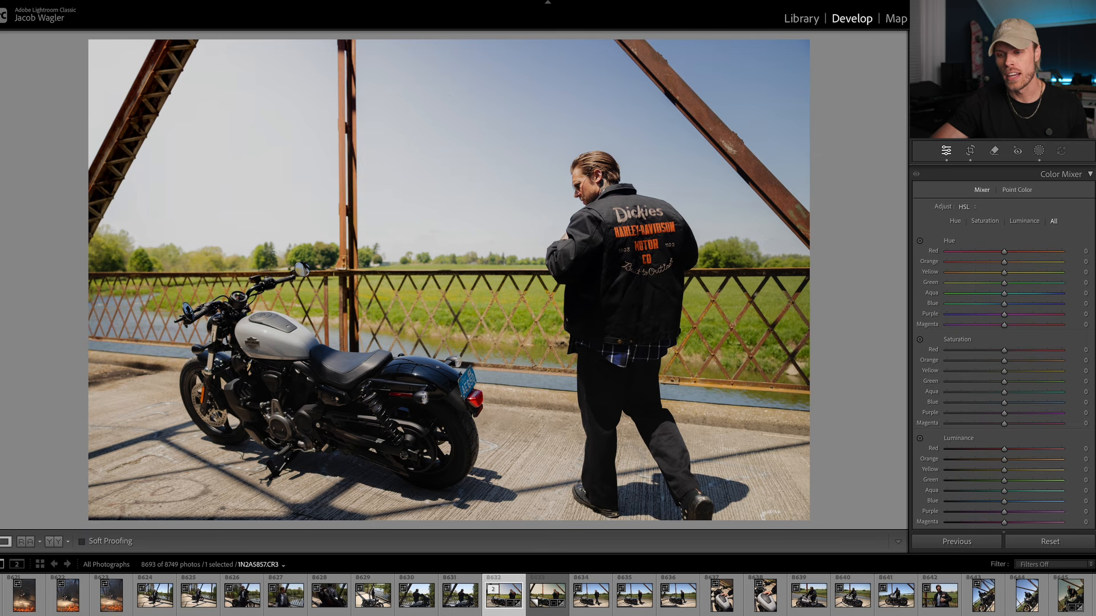
{"action": "left_click", "coordinate": [1088, 178]}
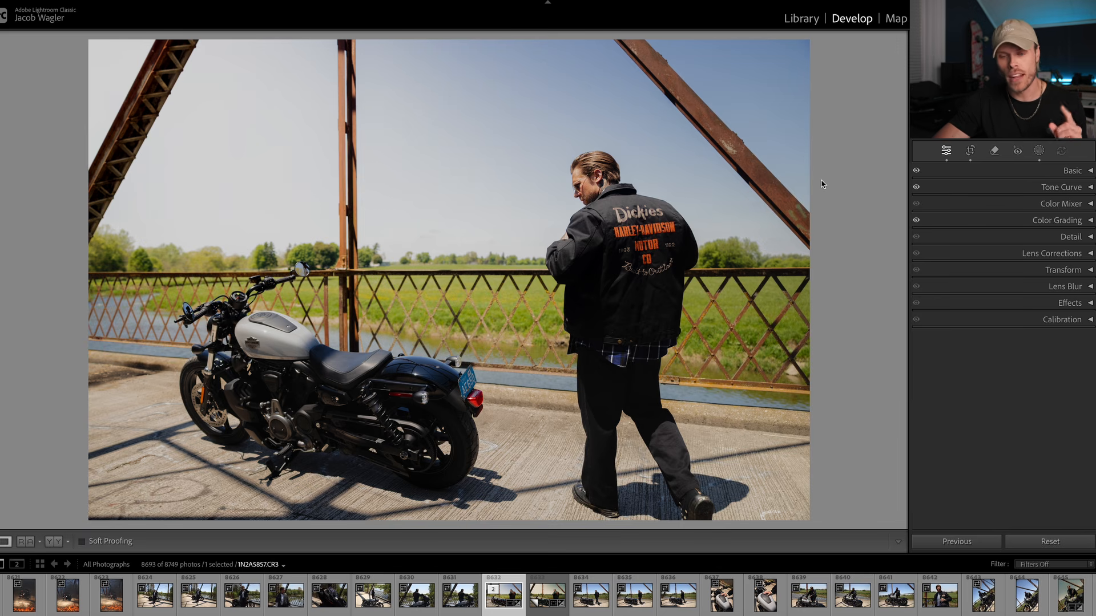
Try hues 29, 203 and 70 on the global Color Grading wheel at zero saturation and inspect the man's skin tones up close.
{"action": "left_click", "coordinate": [1058, 220]}
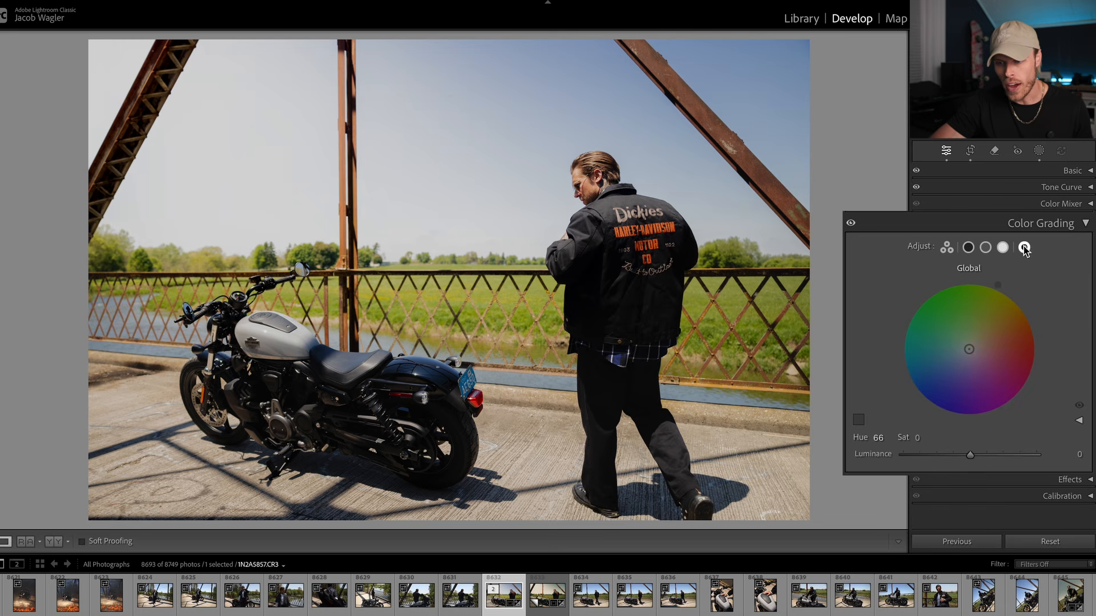
{"action": "left_click", "coordinate": [1034, 323]}
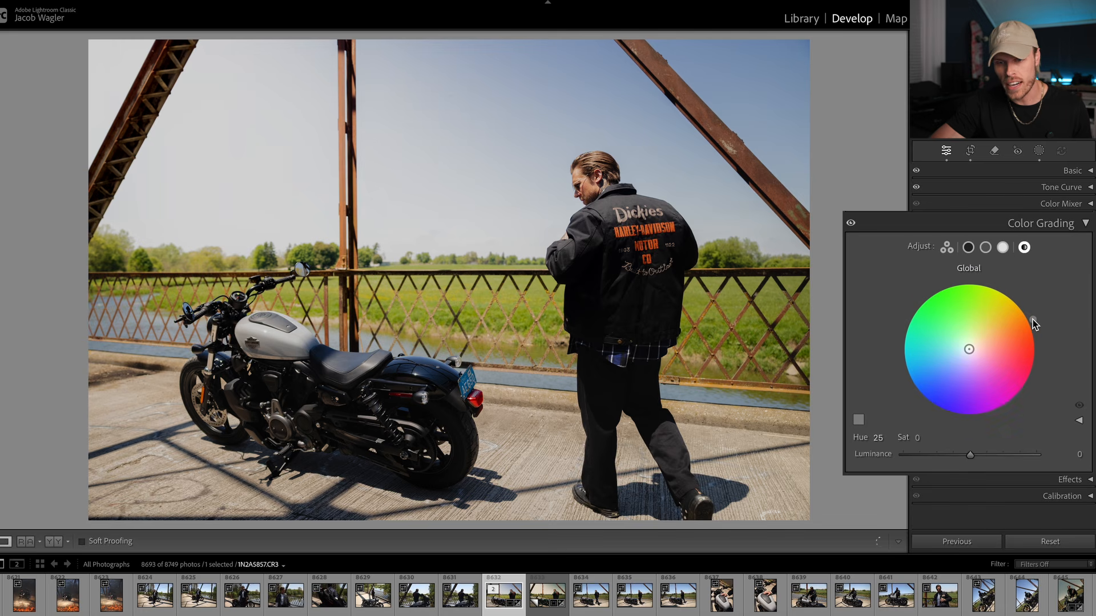
{"action": "left_click_drag", "start_coordinate": [1028, 314], "coordinate": [904, 375]}
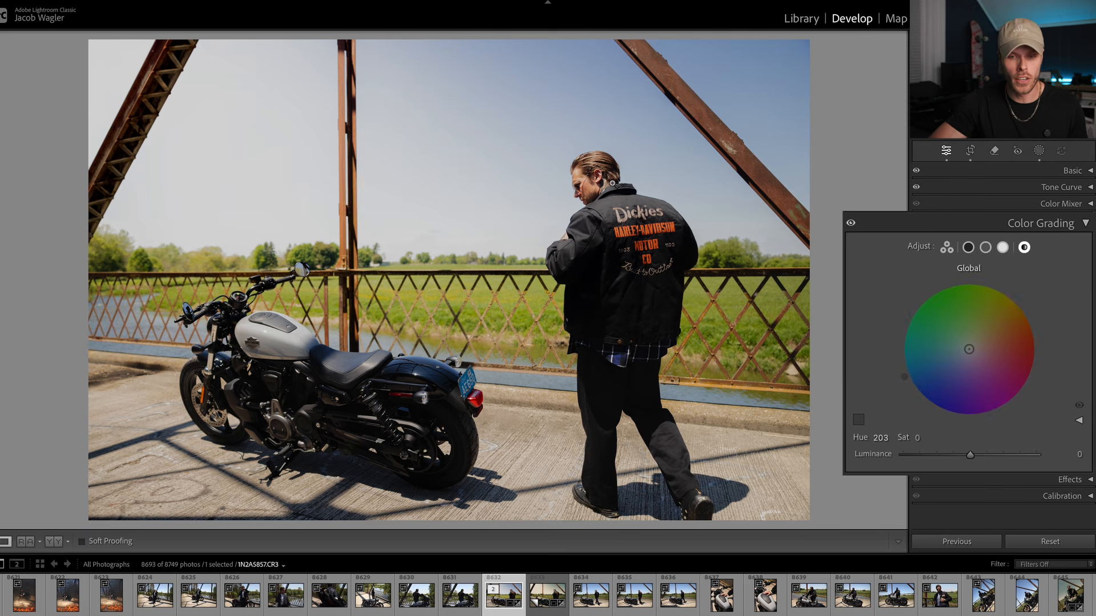
{"action": "left_click", "coordinate": [590, 181]}
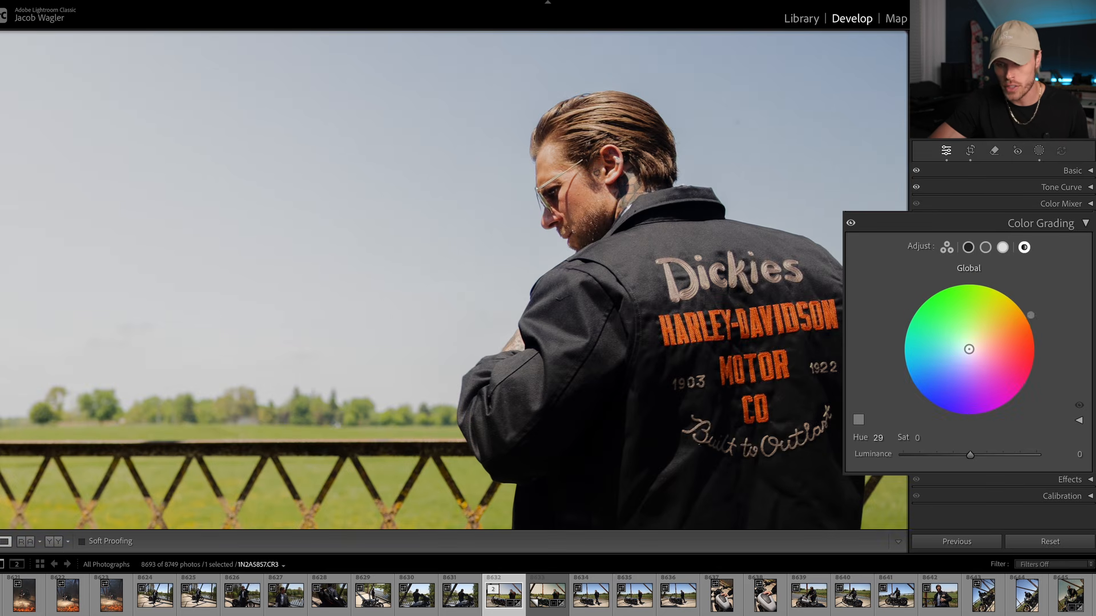
{"action": "left_click", "coordinate": [1031, 320]}
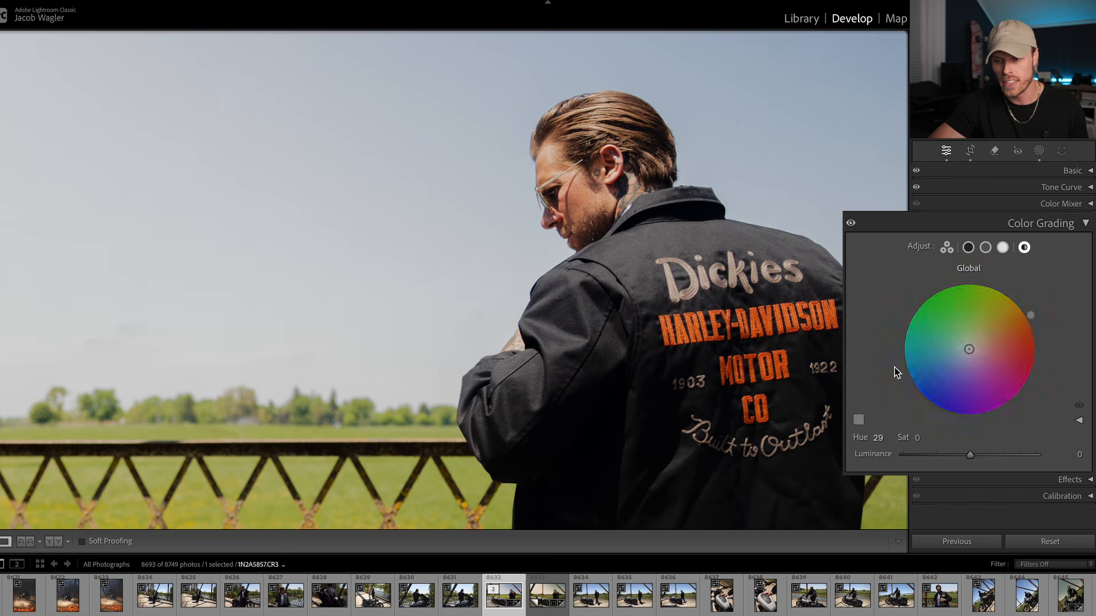
{"action": "left_click", "coordinate": [906, 381]}
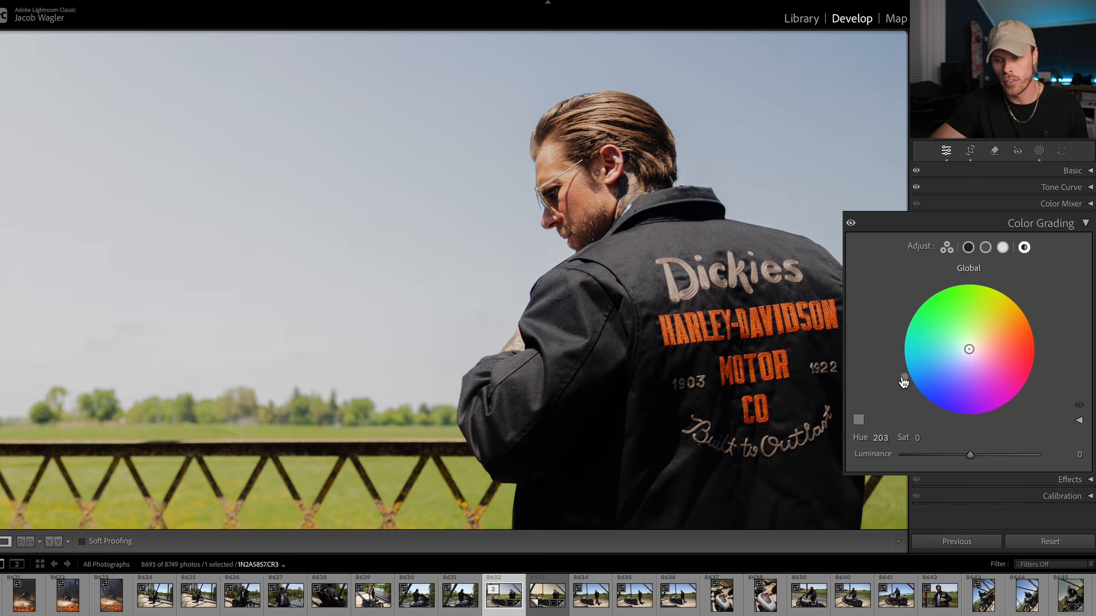
{"action": "left_click", "coordinate": [993, 284]}
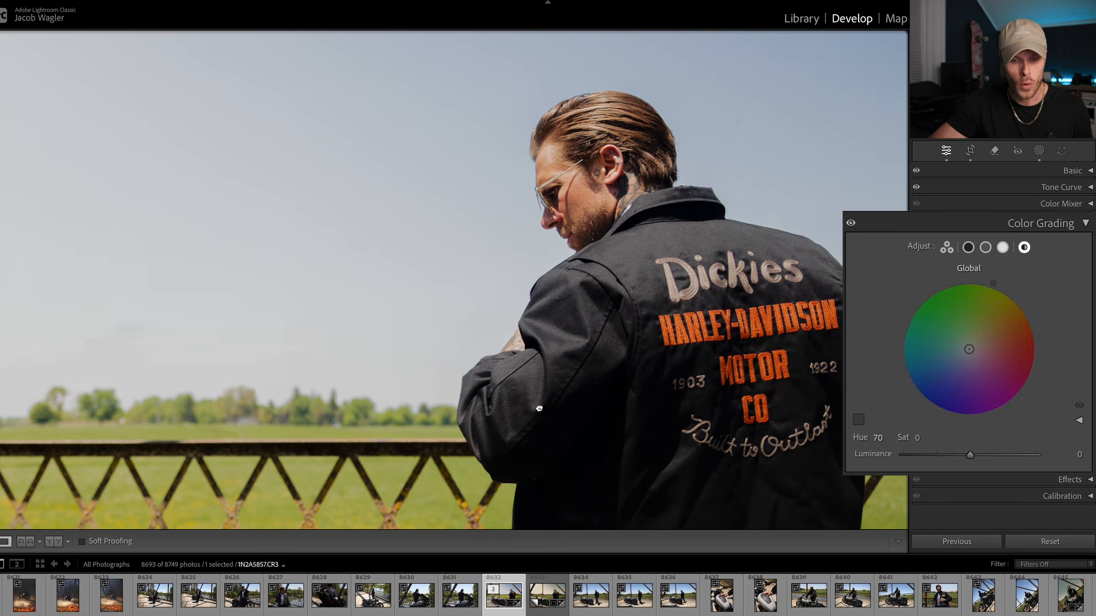
{"action": "left_click", "coordinate": [556, 400]}
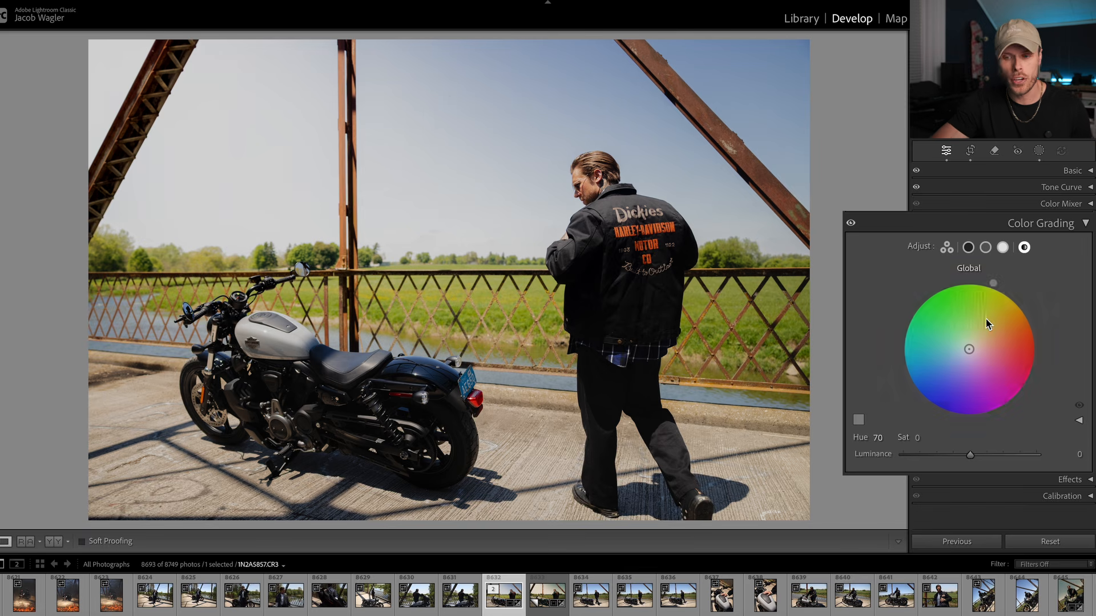
Move the global Color Grading hue through orange (30) and blue (202), and settle it at 77.
{"action": "left_click_drag", "start_coordinate": [1034, 314], "coordinate": [1032, 321]}
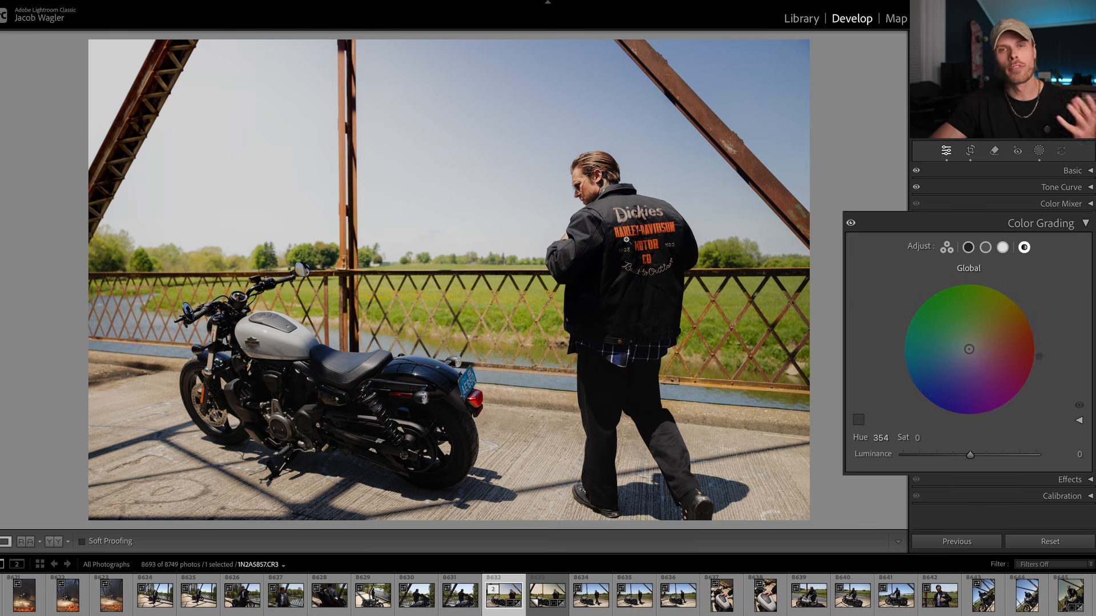
{"action": "left_click_drag", "start_coordinate": [1038, 356], "coordinate": [1030, 319]}
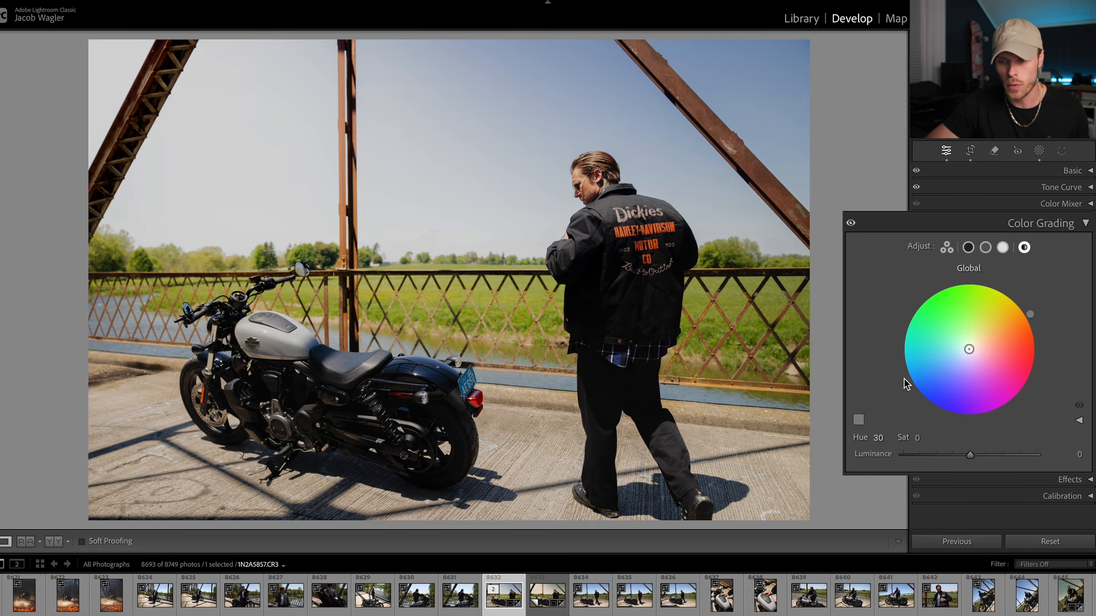
{"action": "left_click_drag", "start_coordinate": [904, 378], "coordinate": [903, 376]}
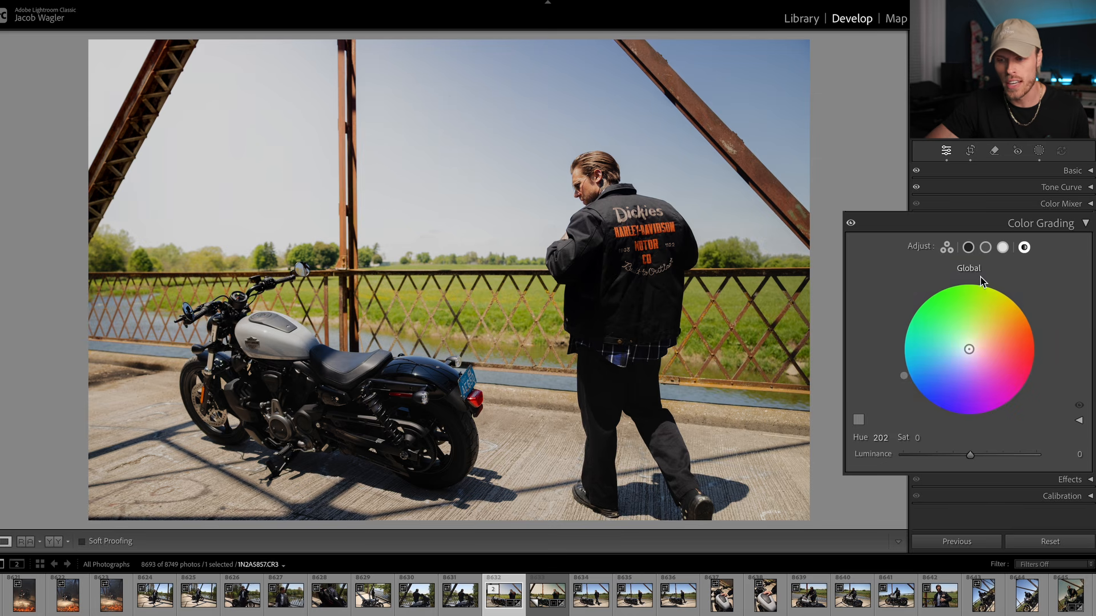
{"action": "left_click", "coordinate": [985, 281]}
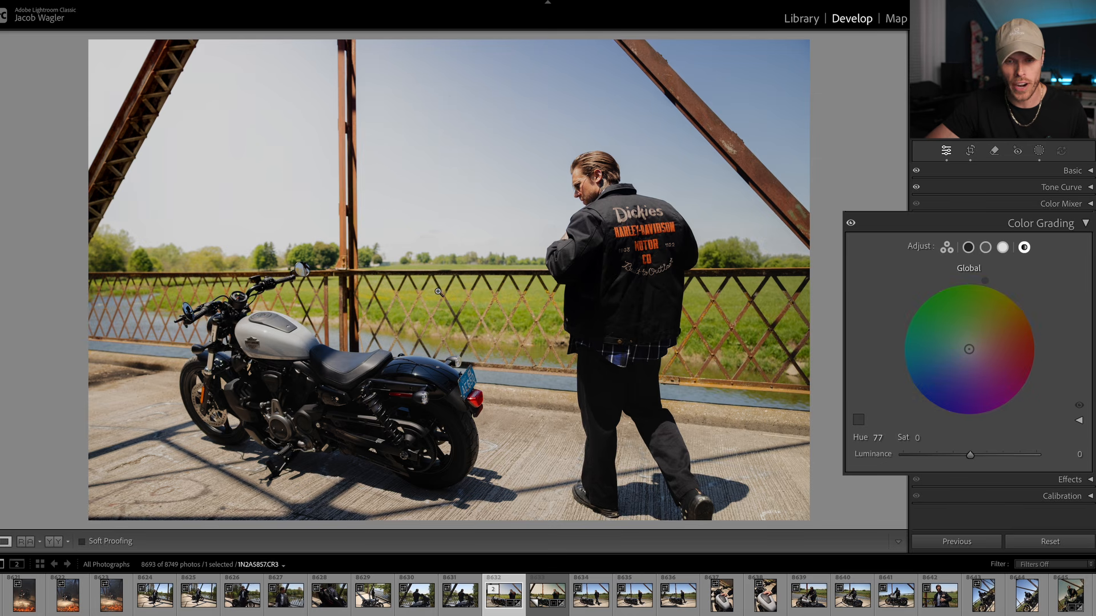
Set the orange hue to -6 and the red hue to +5 in the Color Mixer, judging the man's skin tones up close.
{"action": "left_click", "coordinate": [1073, 204]}
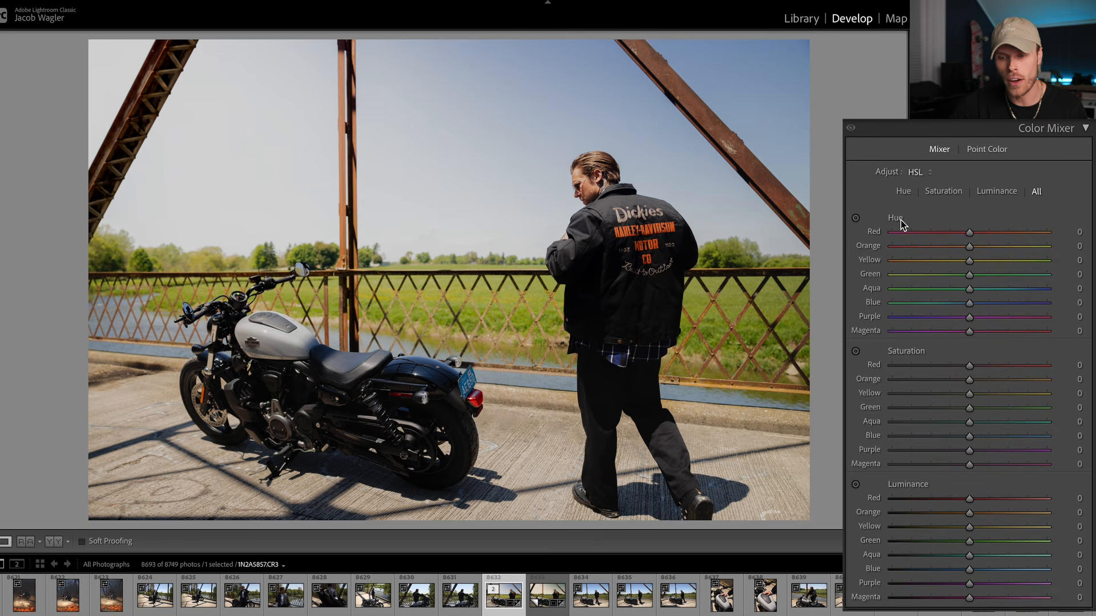
{"action": "left_click", "coordinate": [586, 177]}
{"action": "scroll", "coordinate": [585, 181], "scroll_direction": "down", "scroll_amount": 1}
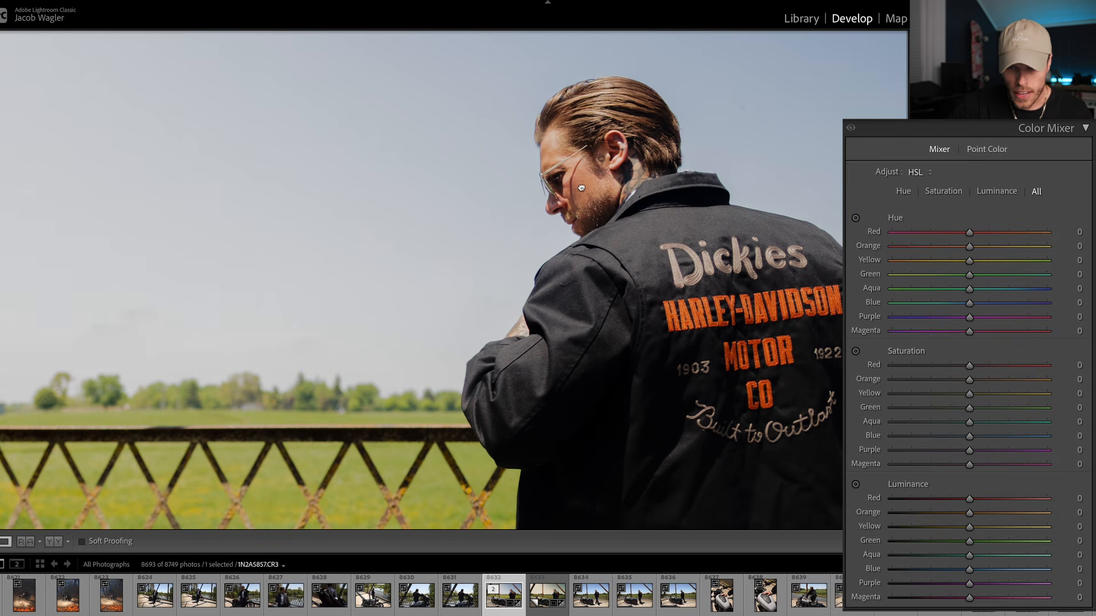
{"action": "mouse_move", "coordinate": [969, 247]}
{"action": "left_mouse_down"}
{"action": "mouse_move", "coordinate": [986, 234]}
{"action": "mouse_move", "coordinate": [913, 234]}
{"action": "mouse_move", "coordinate": [972, 237]}
{"action": "left_mouse_up"}
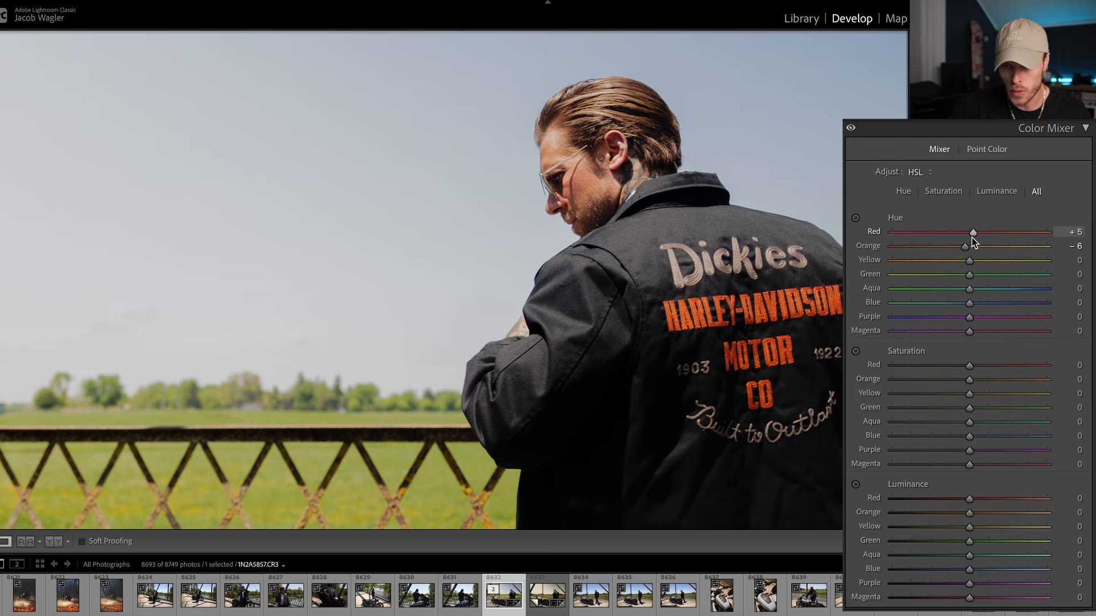
{"action": "left_click_drag", "start_coordinate": [973, 240], "coordinate": [974, 238]}
{"action": "left_click", "coordinate": [497, 353]}
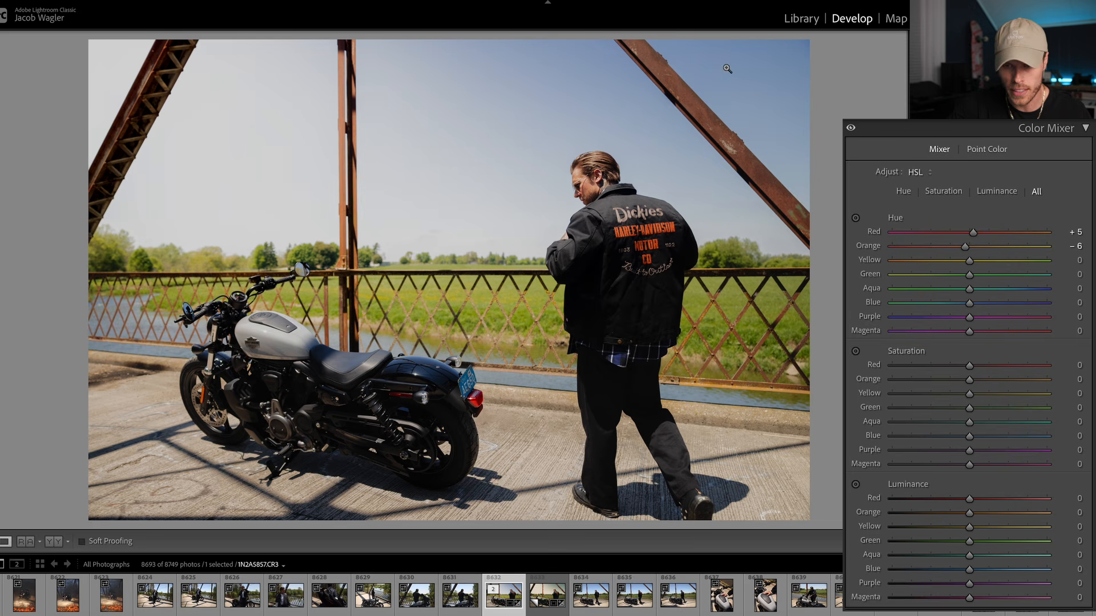
Set the Color Mixer hues to -19 for blue, -14 for green and +4 for yellow.
{"action": "left_click_drag", "start_coordinate": [969, 302], "coordinate": [956, 307]}
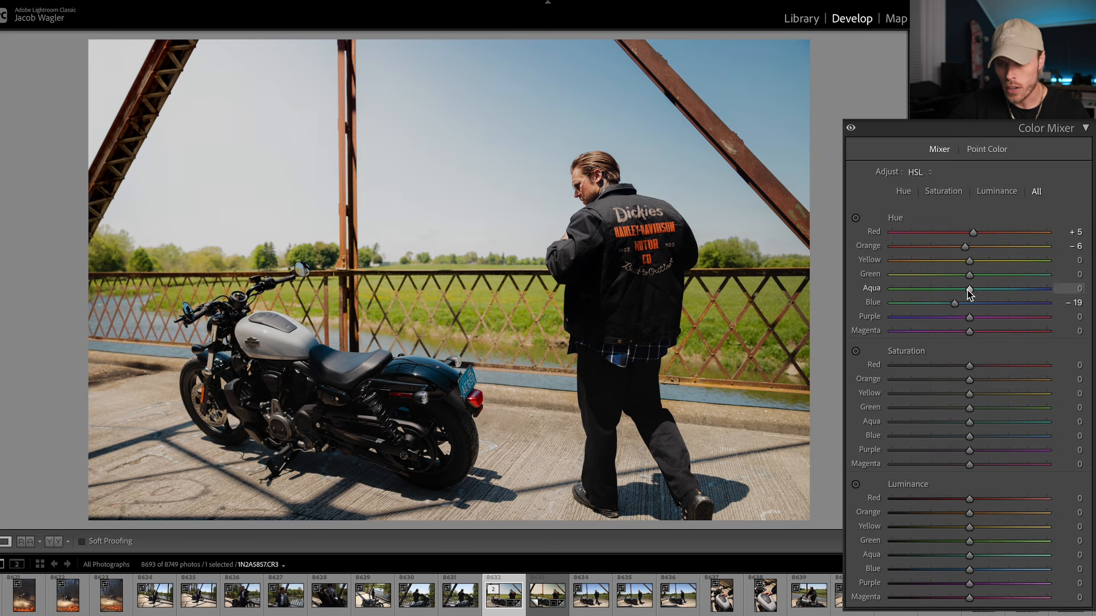
{"action": "mouse_move", "coordinate": [970, 276]}
{"action": "left_mouse_down"}
{"action": "mouse_move", "coordinate": [958, 279]}
{"action": "mouse_move", "coordinate": [971, 262]}
{"action": "left_mouse_up"}
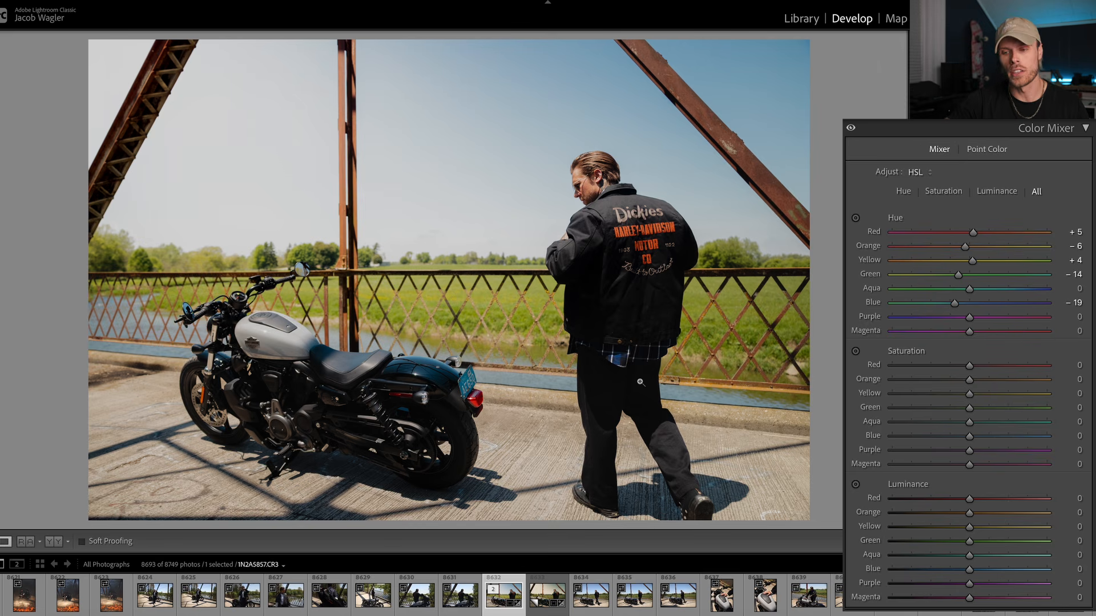
Examine the man's skin tones, the blue sky and the green field up close and in the full photo.
{"action": "left_click", "coordinate": [587, 191]}
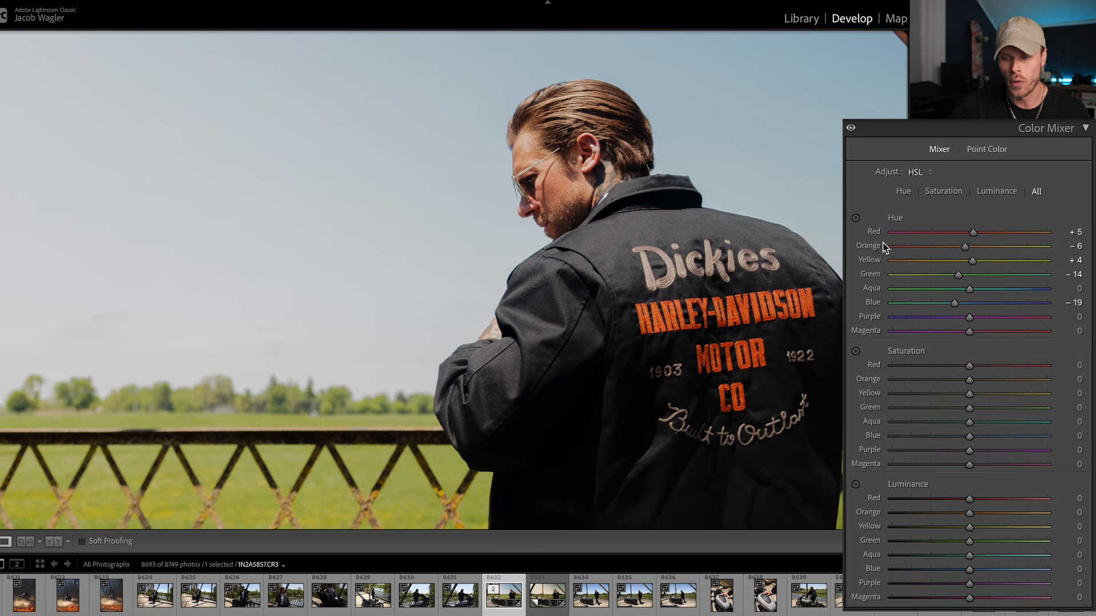
{"action": "left_click", "coordinate": [706, 252]}
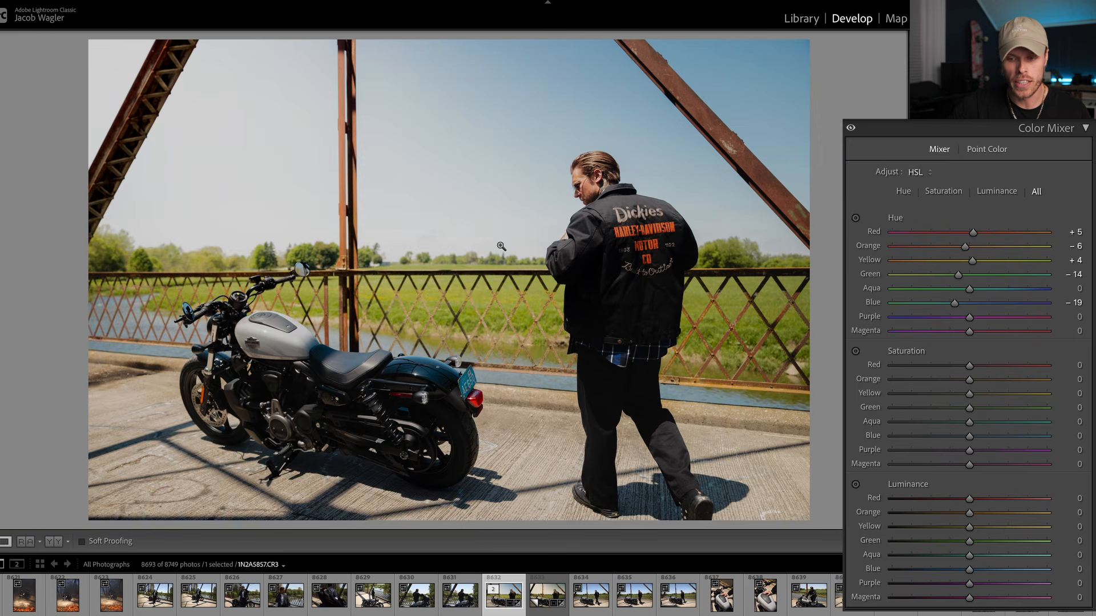
{"action": "left_click", "coordinate": [760, 69]}
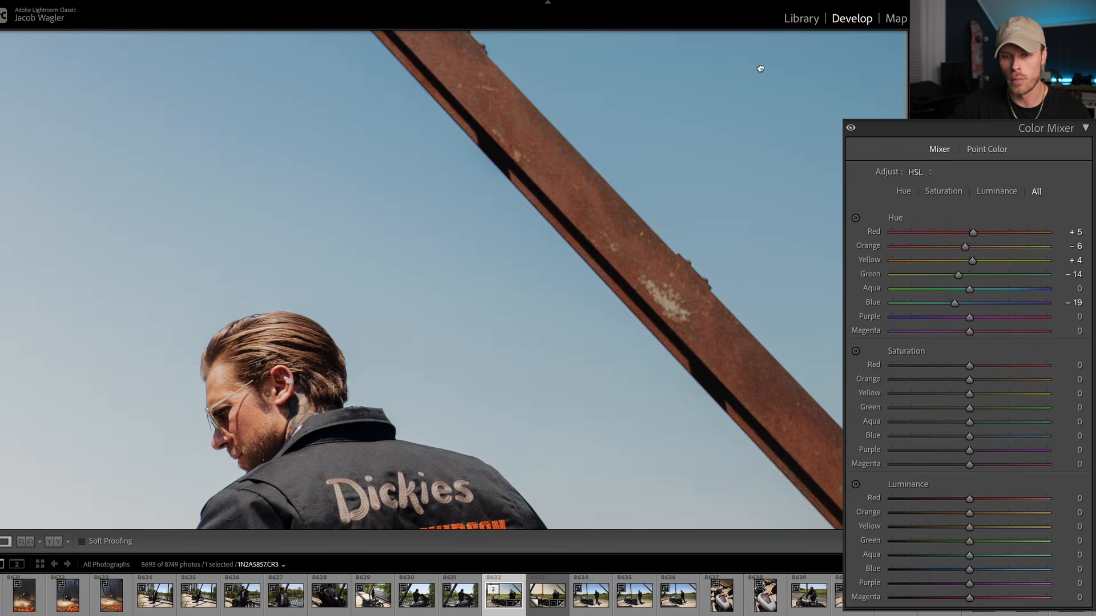
{"action": "left_click", "coordinate": [761, 69]}
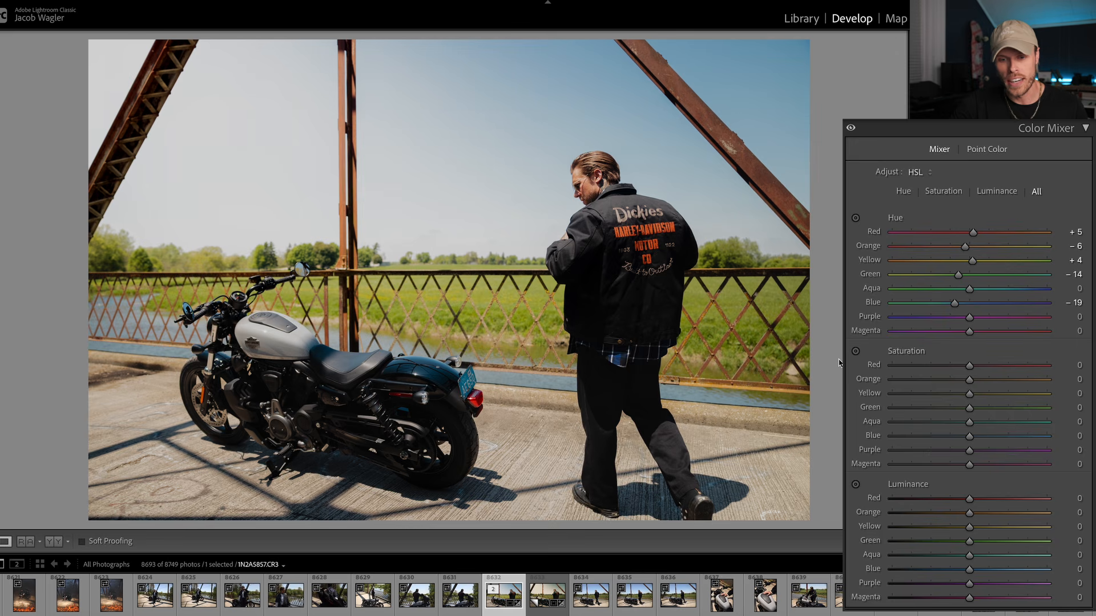
{"action": "scroll", "coordinate": [864, 422], "scroll_direction": "down", "scroll_amount": 2}
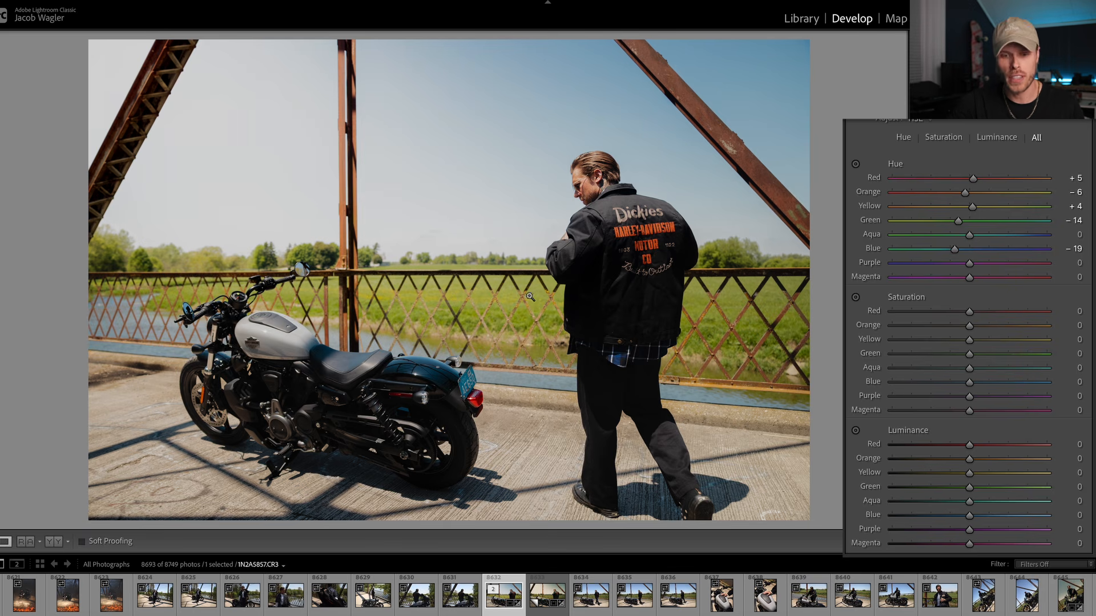
{"action": "left_click", "coordinate": [747, 90]}
{"action": "left_click", "coordinate": [743, 55]}
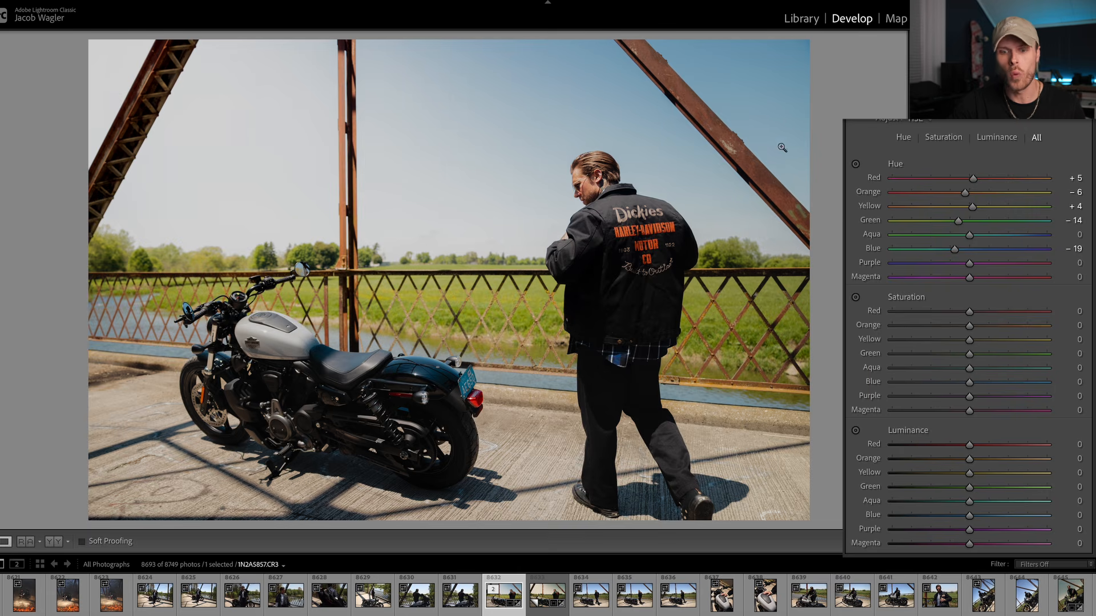
{"action": "left_click", "coordinate": [480, 297]}
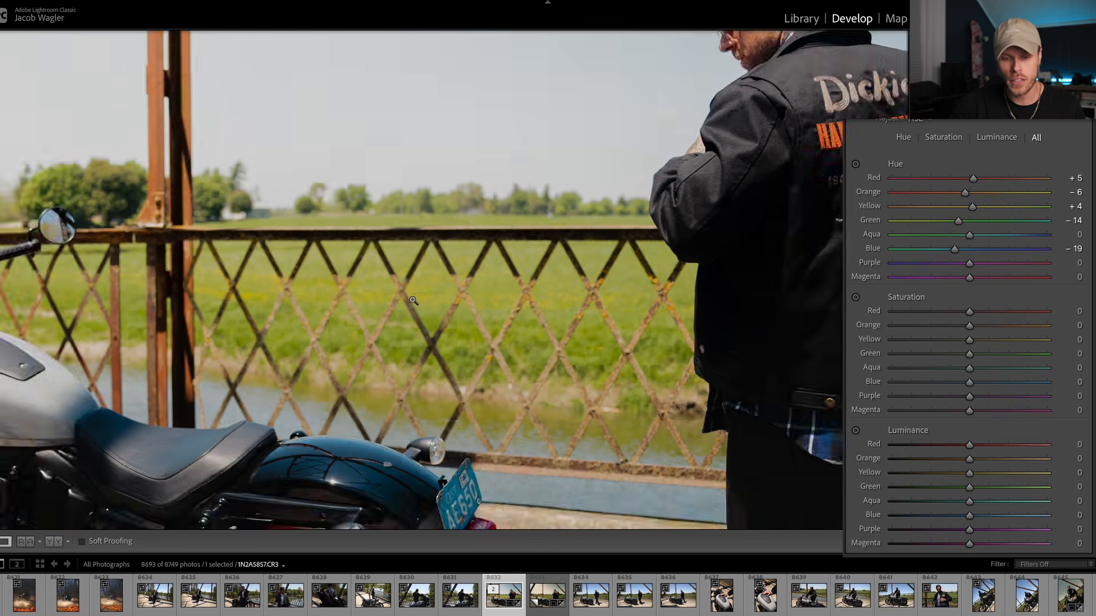
{"action": "left_click", "coordinate": [413, 301]}
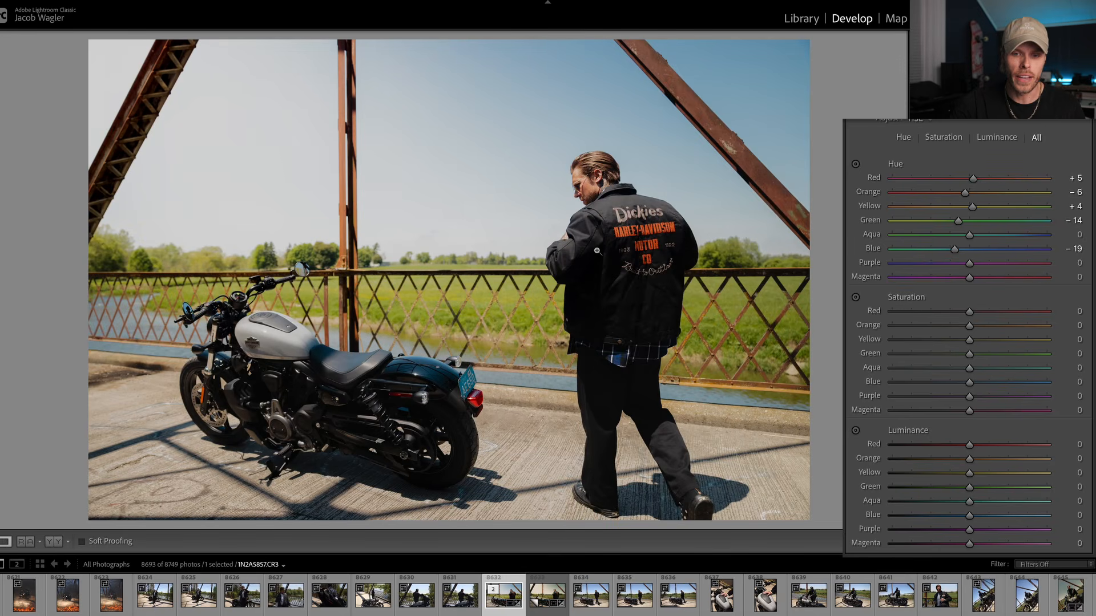
{"action": "left_click", "coordinate": [600, 178]}
{"action": "left_click", "coordinate": [569, 236]}
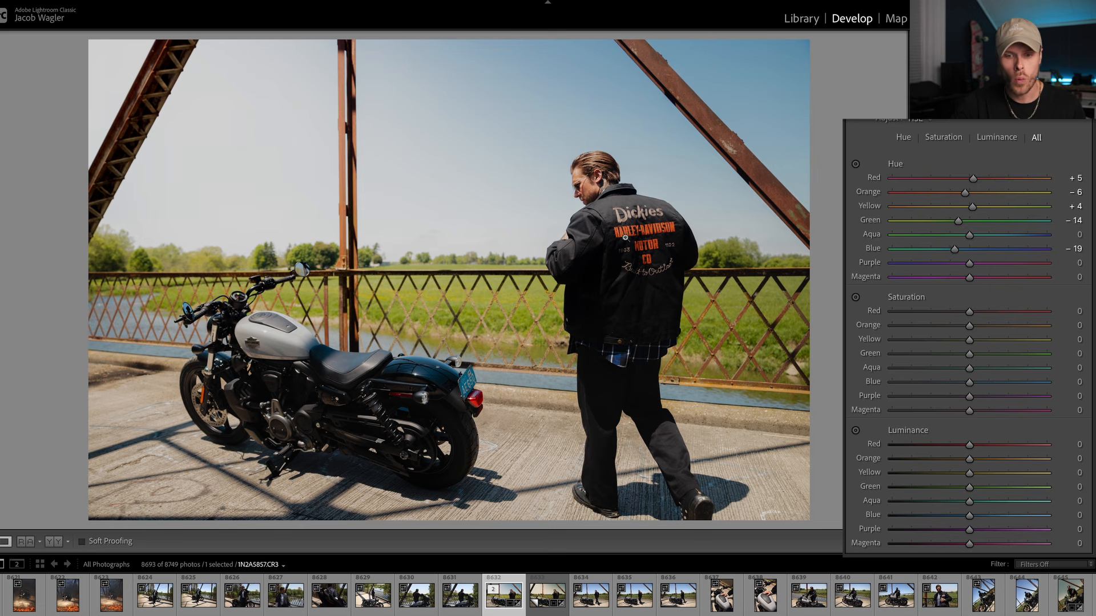
{"action": "left_click", "coordinate": [595, 193]}
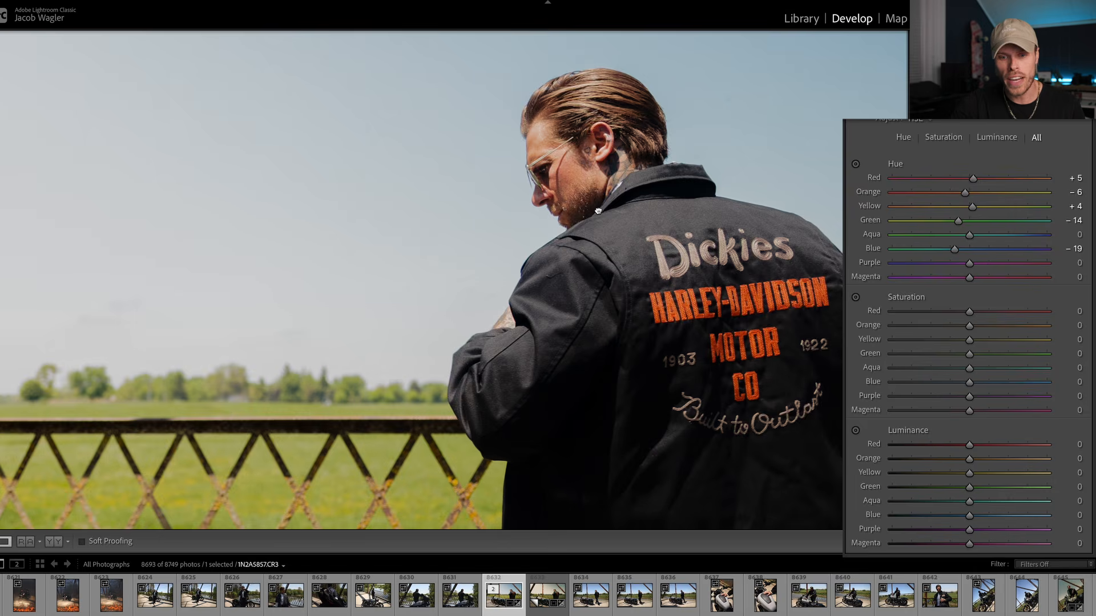
{"action": "left_click", "coordinate": [598, 211]}
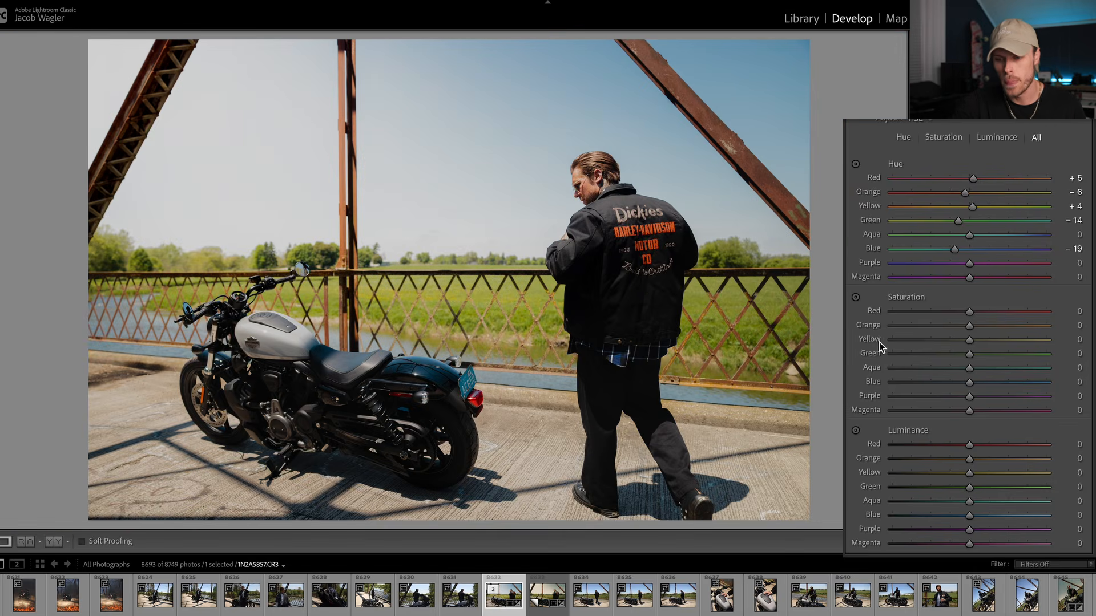
Set the blue saturation to -34 in the Color Mixer.
{"action": "left_click_drag", "start_coordinate": [969, 386], "coordinate": [944, 387]}
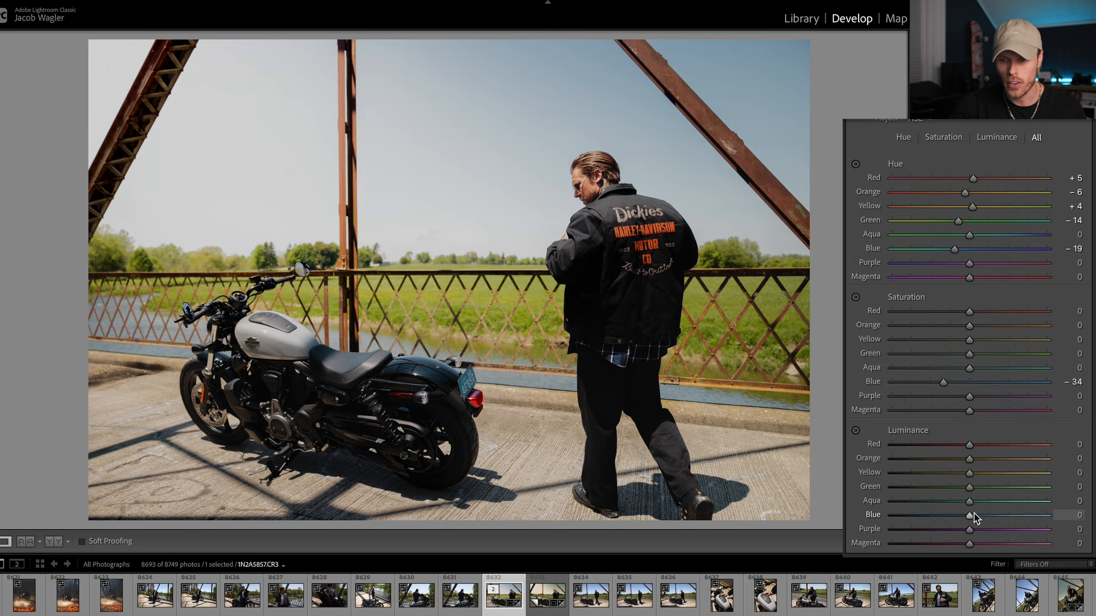
Set the blue luminance to -30 and the blue saturation to -45 in the Color Mixer to deepen the sky.
{"action": "left_click_drag", "start_coordinate": [969, 516], "coordinate": [946, 517]}
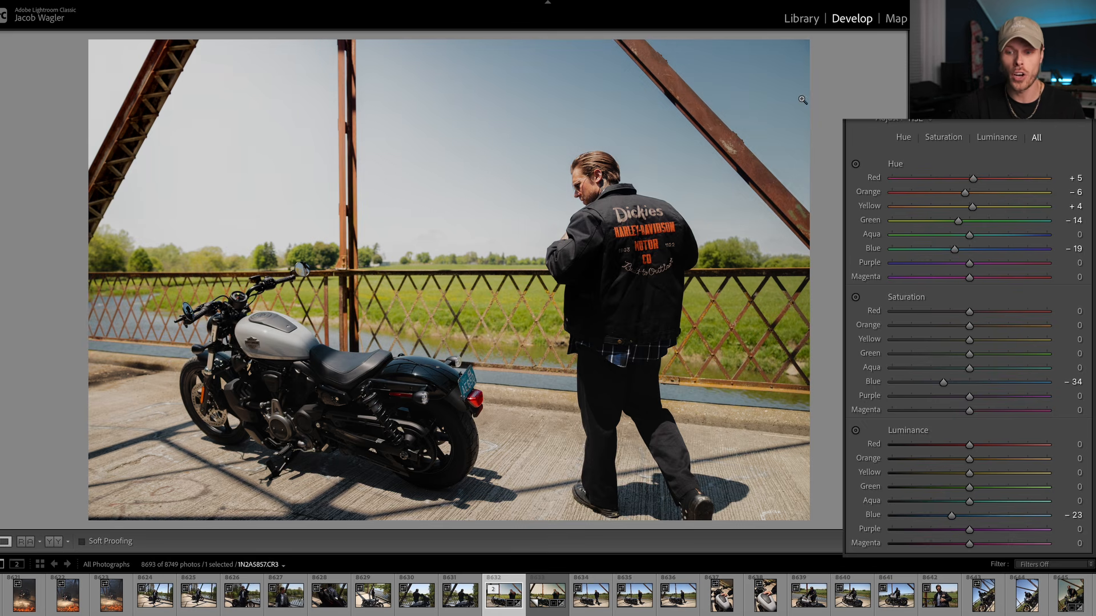
{"action": "double_click", "coordinate": [951, 519]}
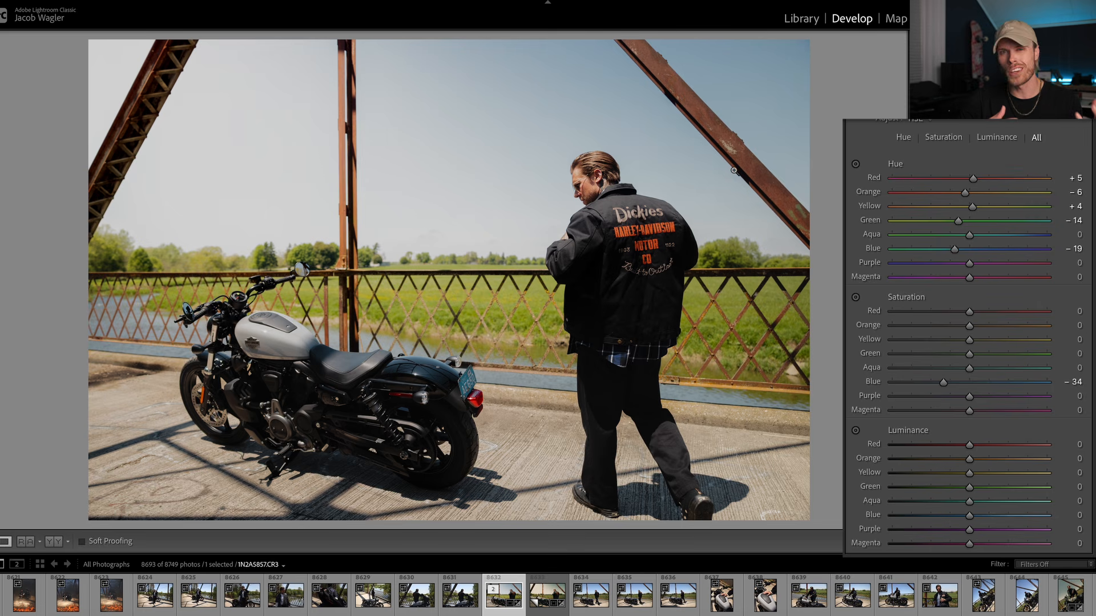
{"action": "left_click_drag", "start_coordinate": [969, 515], "coordinate": [942, 517]}
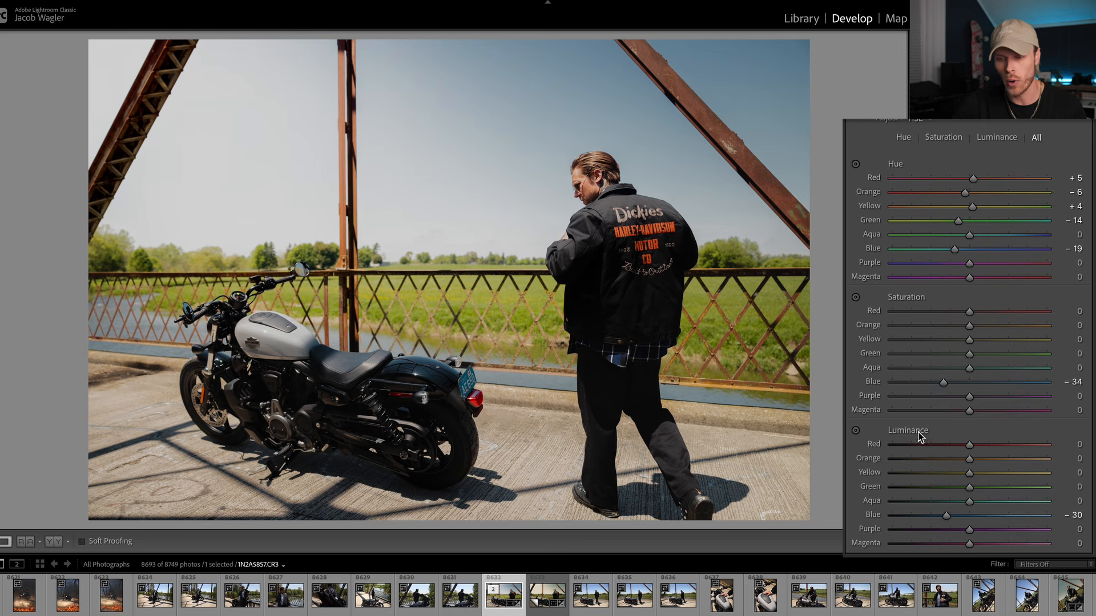
{"action": "left_click_drag", "start_coordinate": [944, 384], "coordinate": [935, 384]}
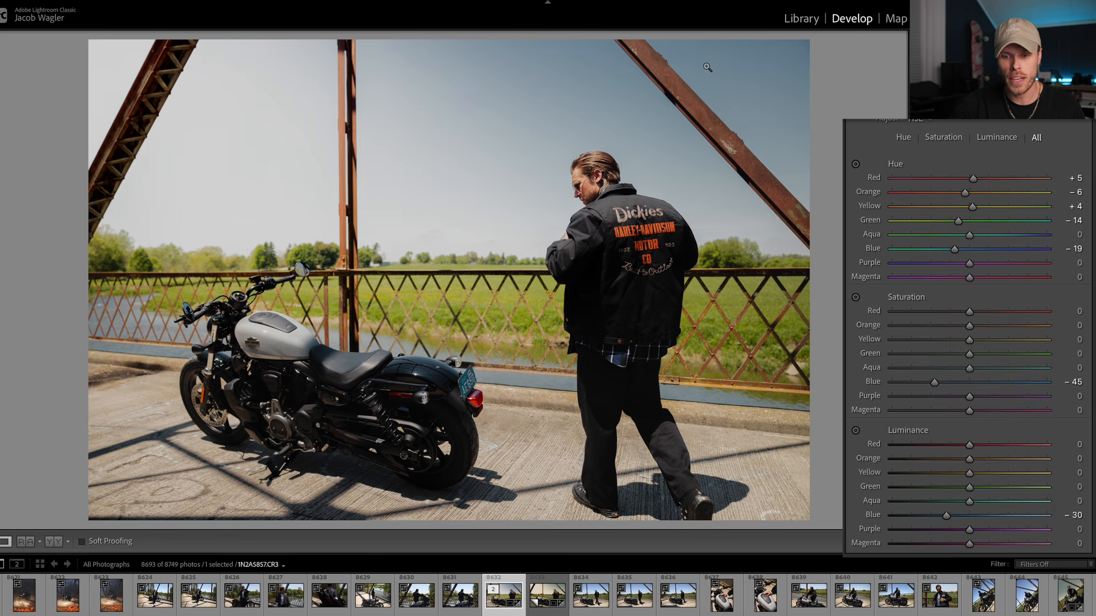
Set the yellow saturation to -11 and the yellow luminance to -16 in the Color Mixer, judging the grass field.
{"action": "left_click", "coordinate": [454, 301]}
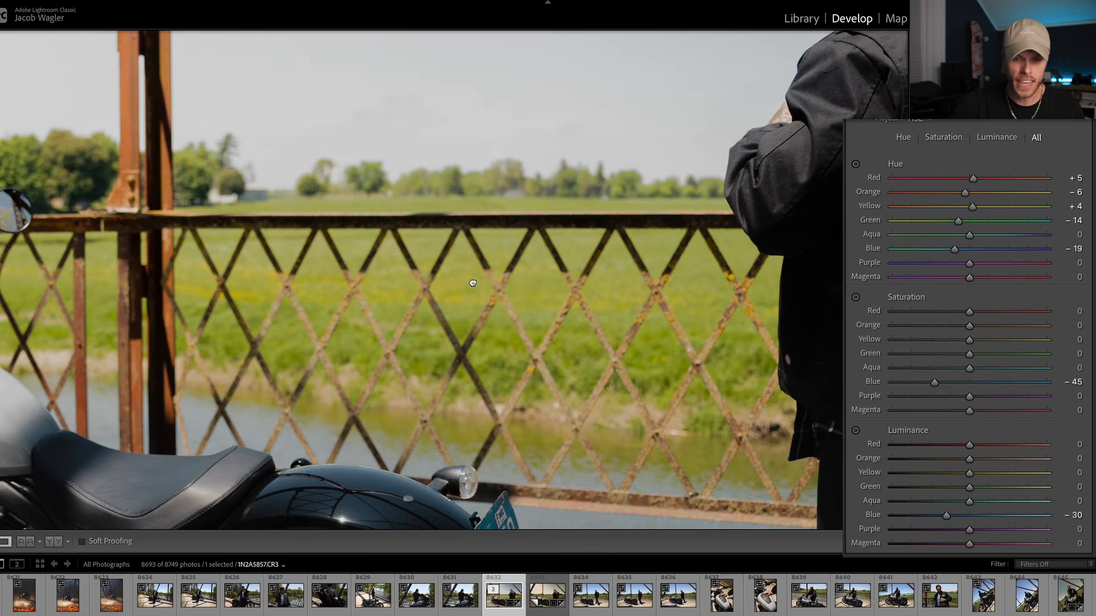
{"action": "left_click", "coordinate": [473, 284]}
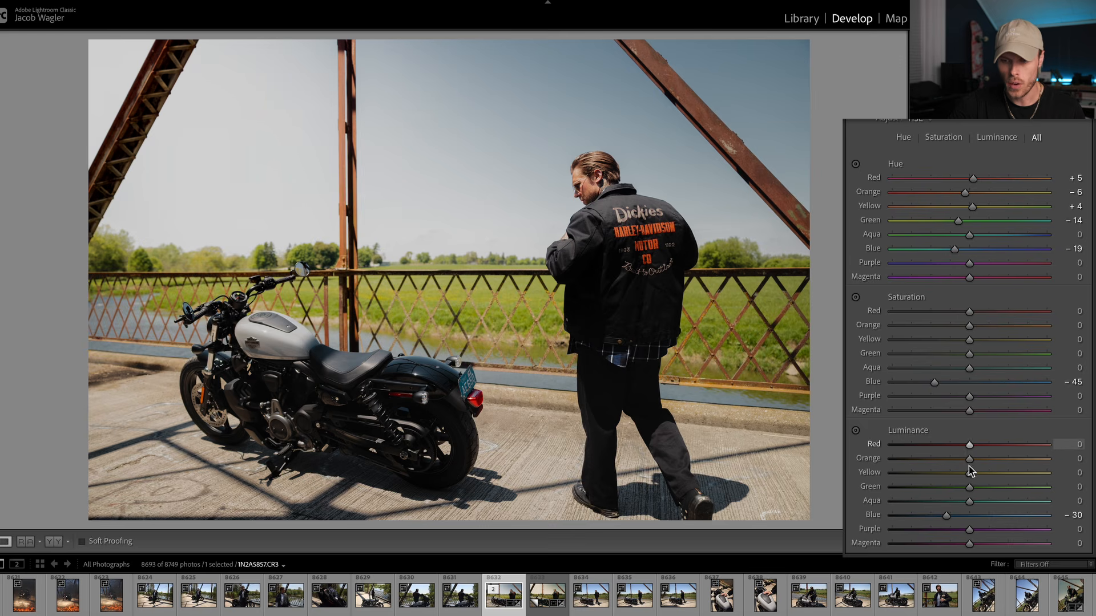
{"action": "left_click_drag", "start_coordinate": [968, 473], "coordinate": [952, 474]}
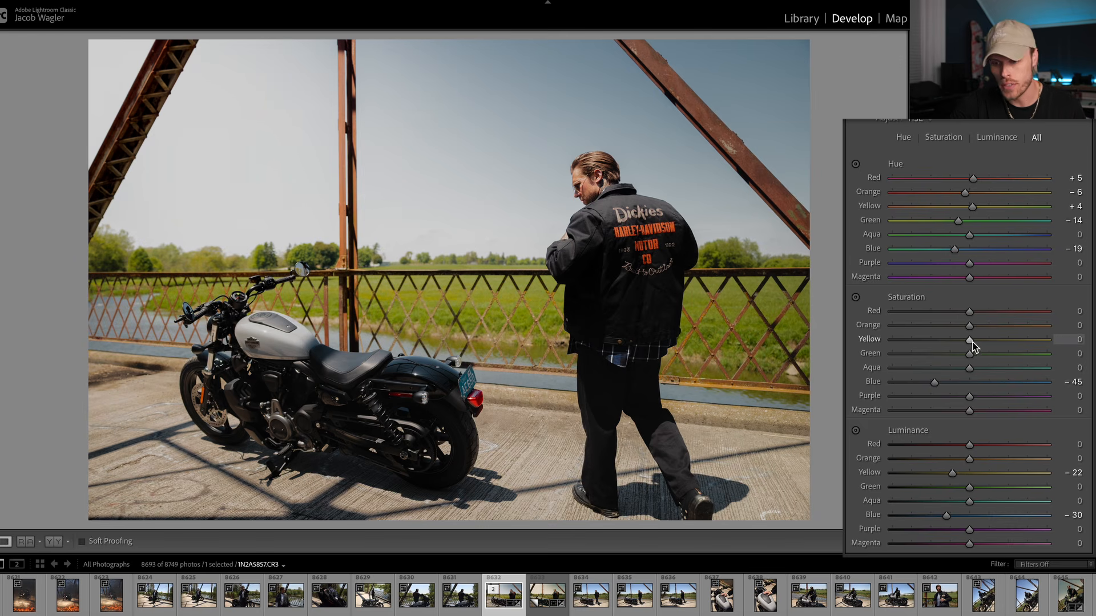
{"action": "left_click_drag", "start_coordinate": [968, 340], "coordinate": [962, 341]}
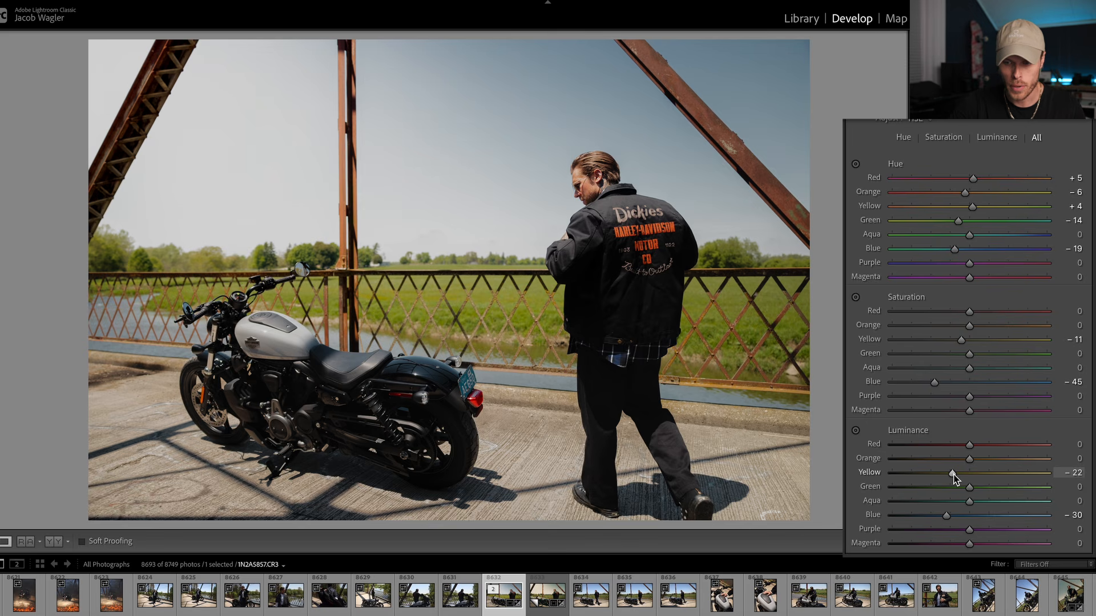
{"action": "left_click_drag", "start_coordinate": [952, 473], "coordinate": [957, 474]}
{"action": "left_click_drag", "start_coordinate": [957, 476], "coordinate": [959, 477]}
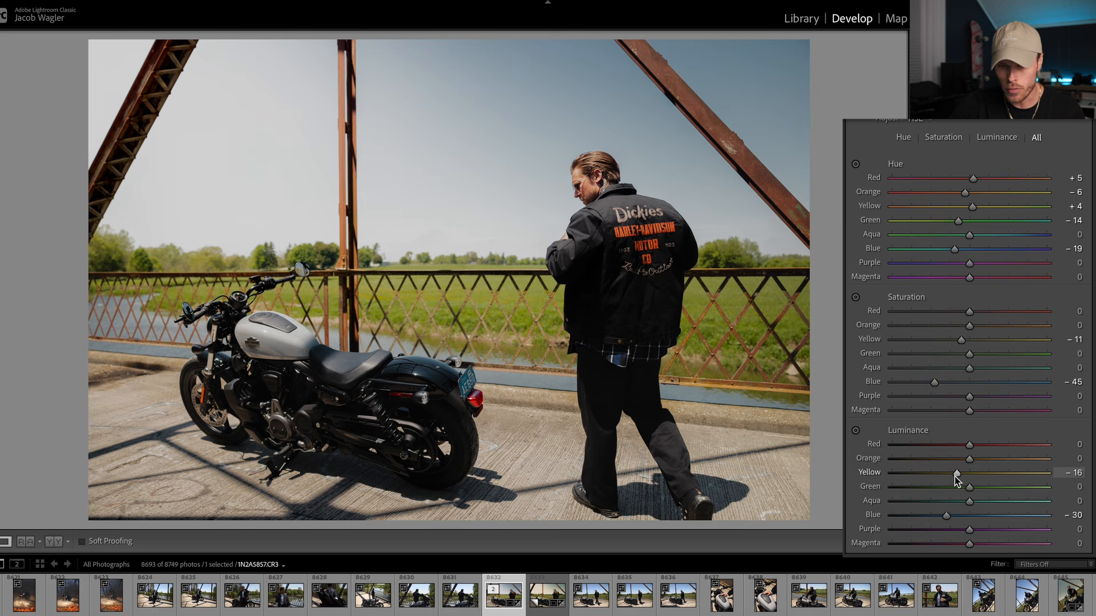
Try a yellow luminance of -42 and a reset to 0 on the grass field, undoing each change.
{"action": "left_click_drag", "start_coordinate": [957, 476], "coordinate": [936, 476]}
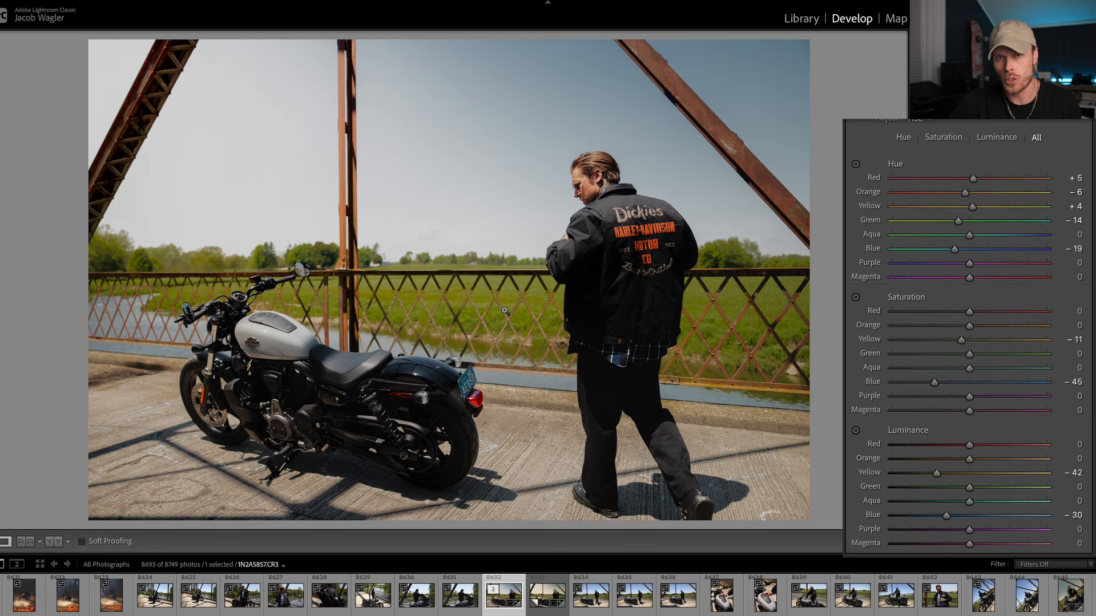
{"action": "key", "text": "ctrl+z"}
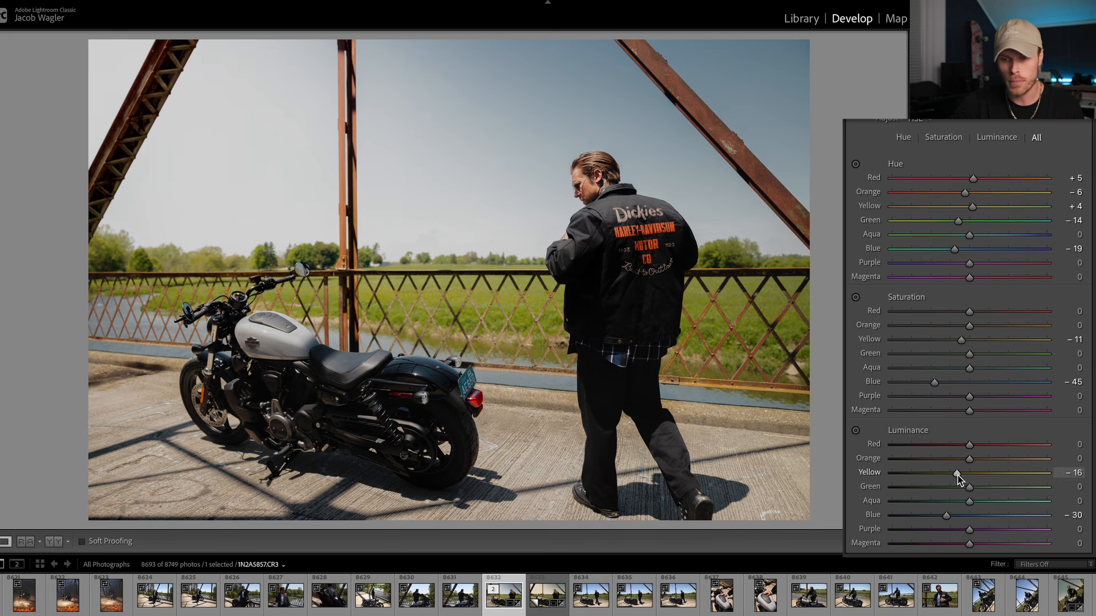
{"action": "left_click", "coordinate": [465, 297]}
{"action": "left_click", "coordinate": [465, 297]}
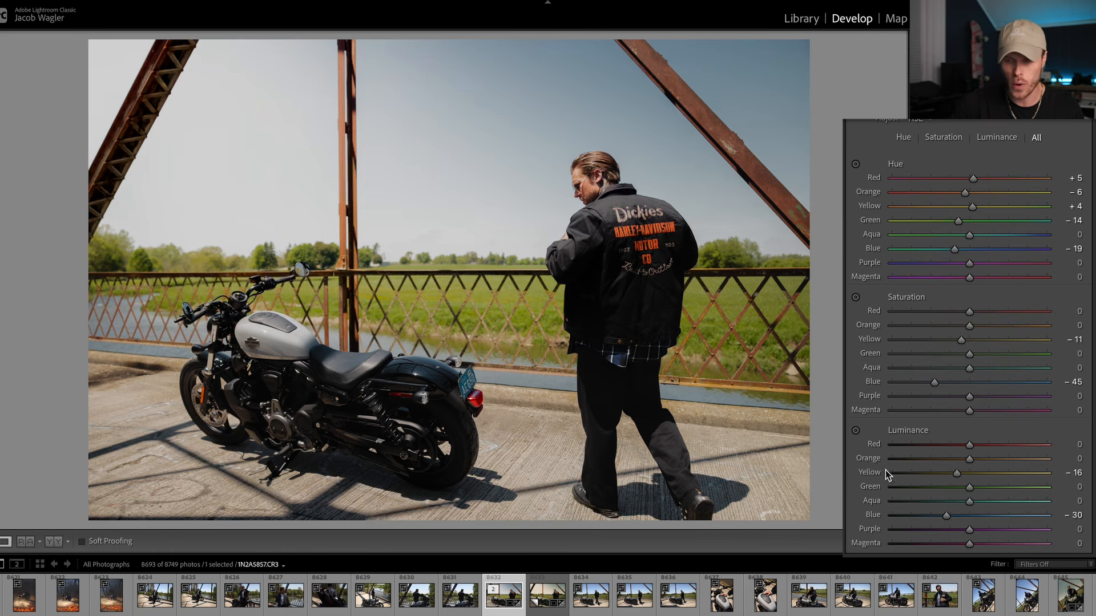
{"action": "double_click", "coordinate": [959, 473]}
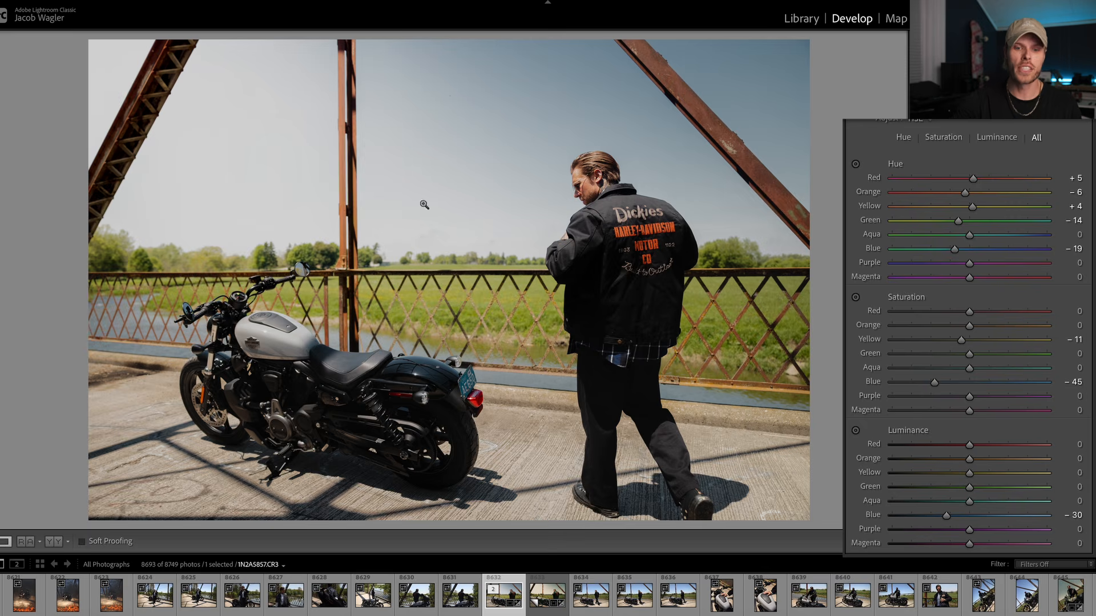
{"action": "left_click", "coordinate": [462, 287]}
{"action": "left_click", "coordinate": [470, 274]}
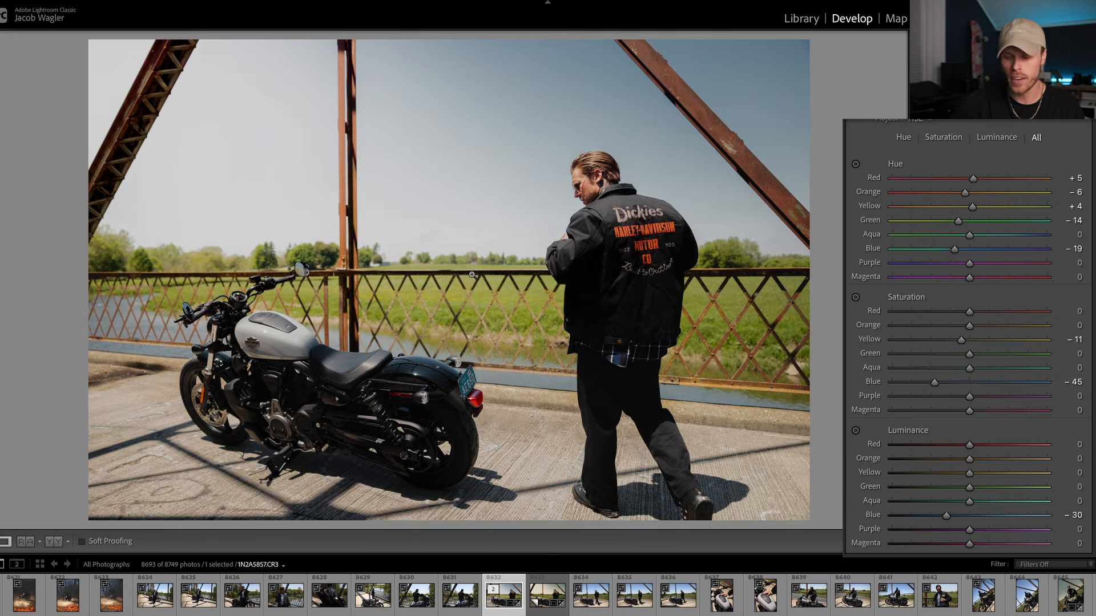
{"action": "key", "text": "ctrl+z"}
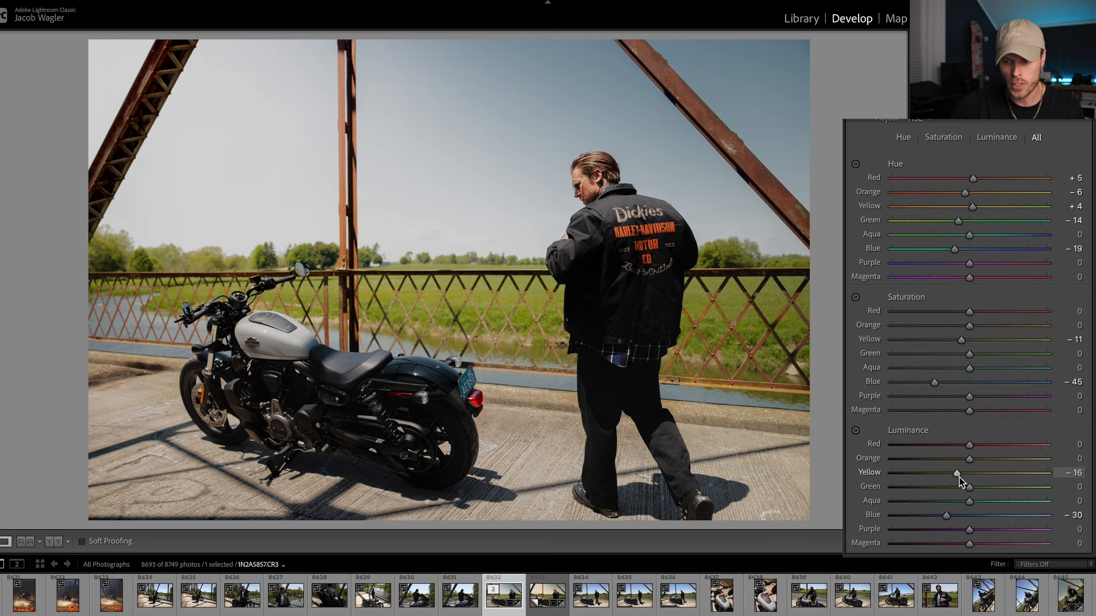
Set the yellow luminance to -19 and the green luminance to -12 in the Color Mixer.
{"action": "left_click_drag", "start_coordinate": [957, 474], "coordinate": [961, 489]}
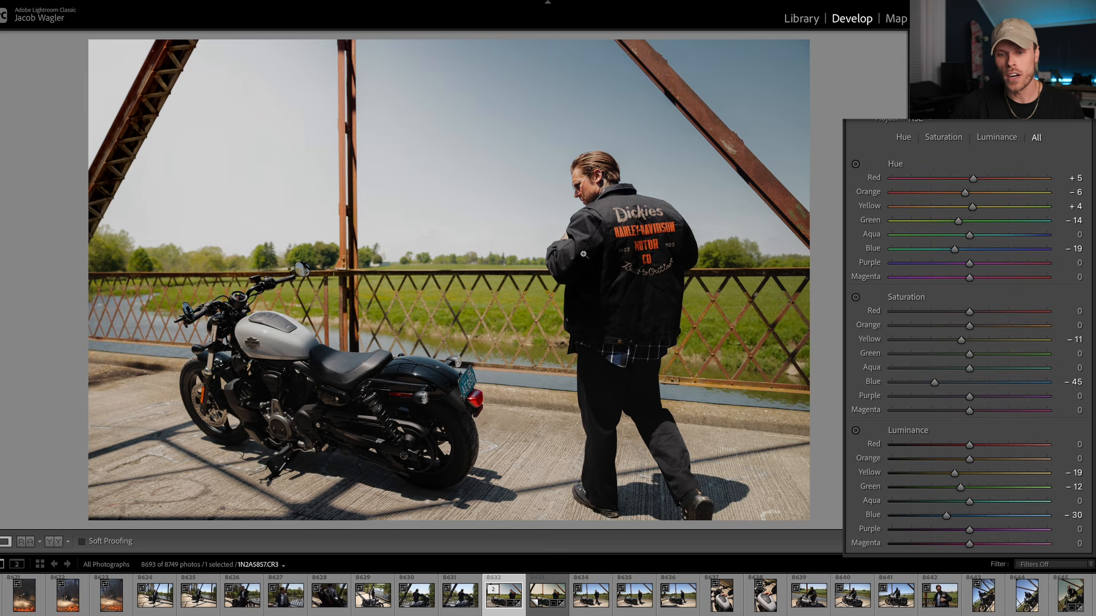
Set the orange saturation to +32 and the red saturation to +10, judging the man's skin and the jacket lettering up close.
{"action": "left_click", "coordinate": [605, 167]}
{"action": "left_click", "coordinate": [605, 169]}
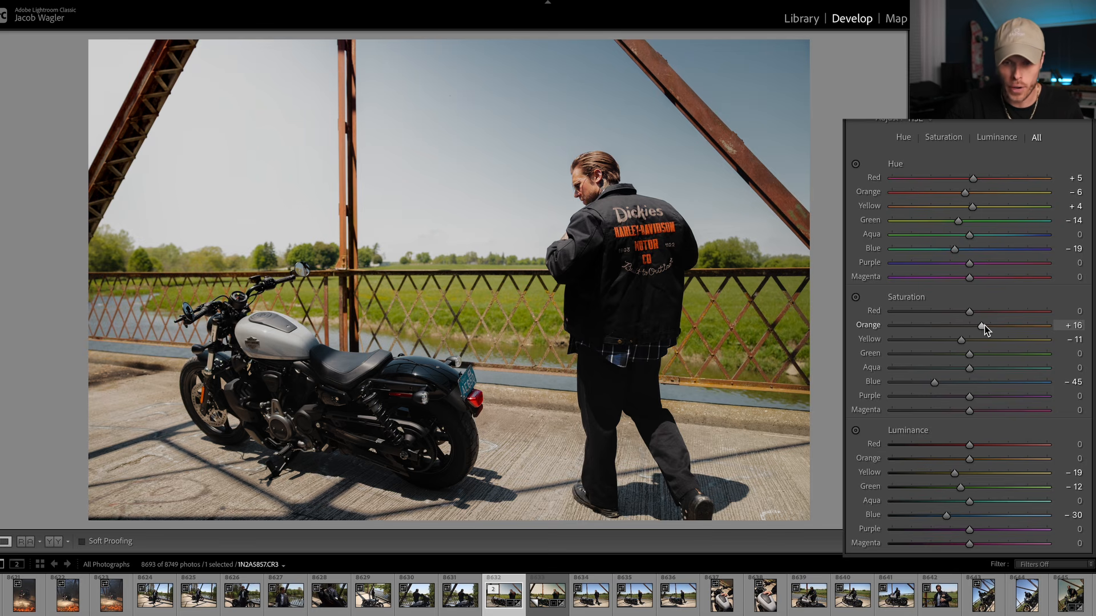
{"action": "left_click_drag", "start_coordinate": [983, 325], "coordinate": [985, 325]}
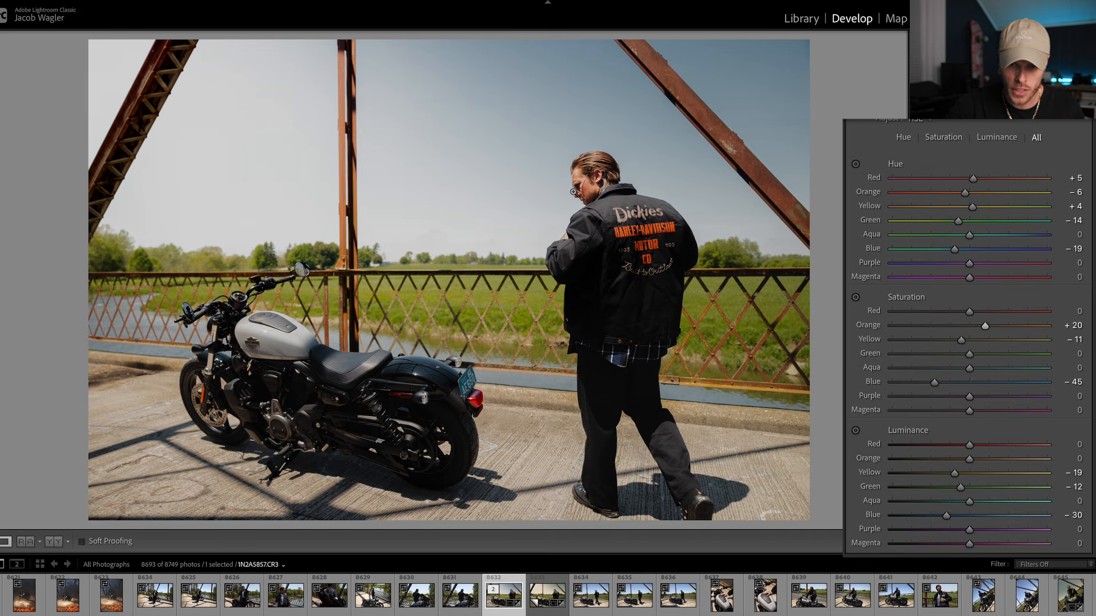
{"action": "left_click", "coordinate": [593, 182]}
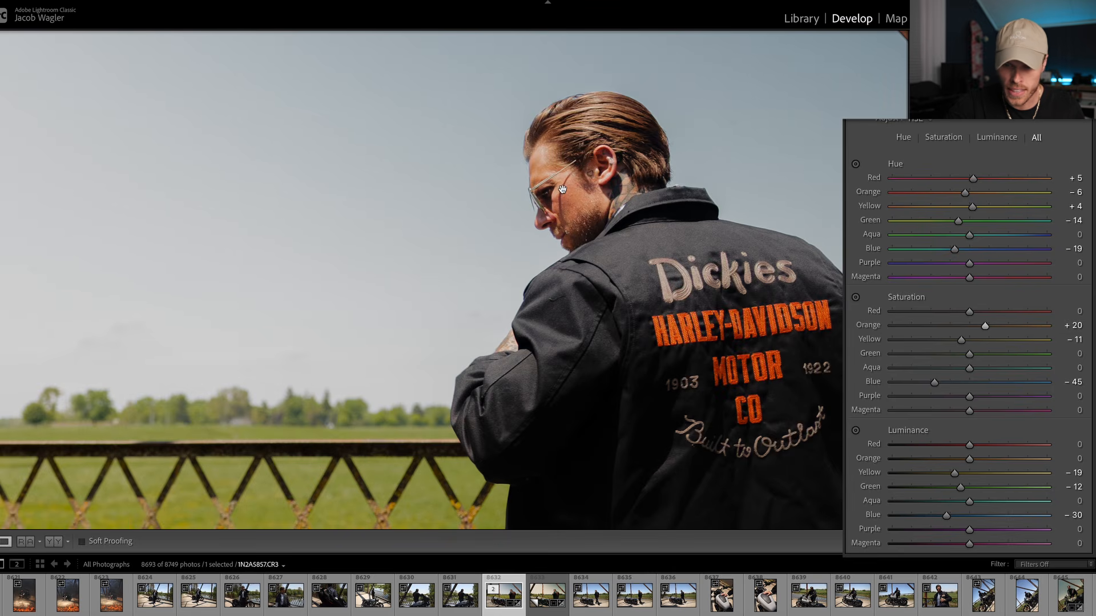
{"action": "left_click_drag", "start_coordinate": [707, 334], "coordinate": [612, 327]}
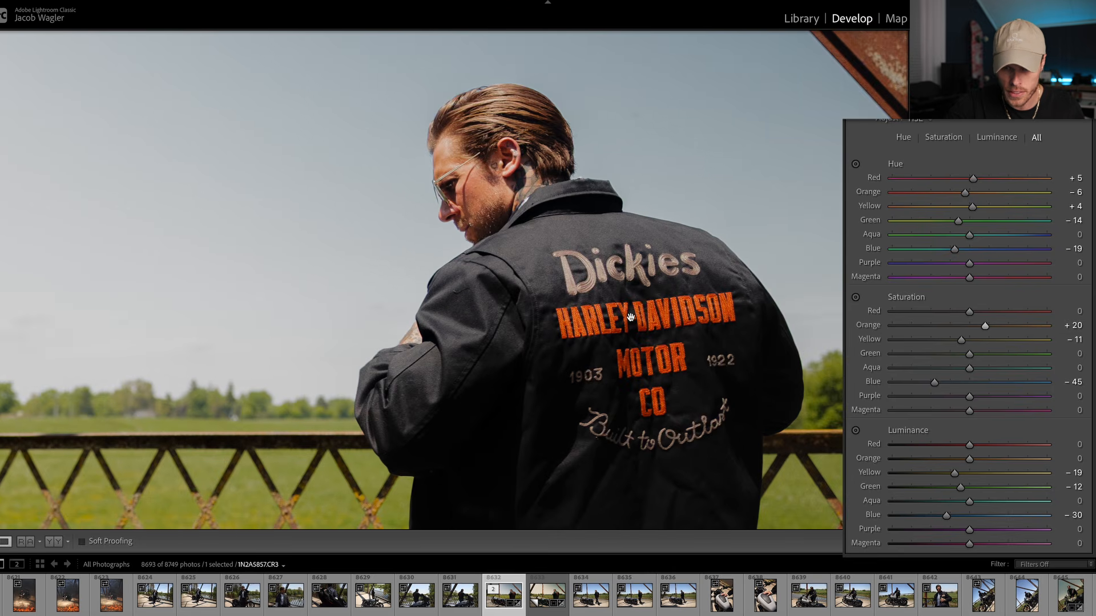
{"action": "left_click", "coordinate": [683, 358]}
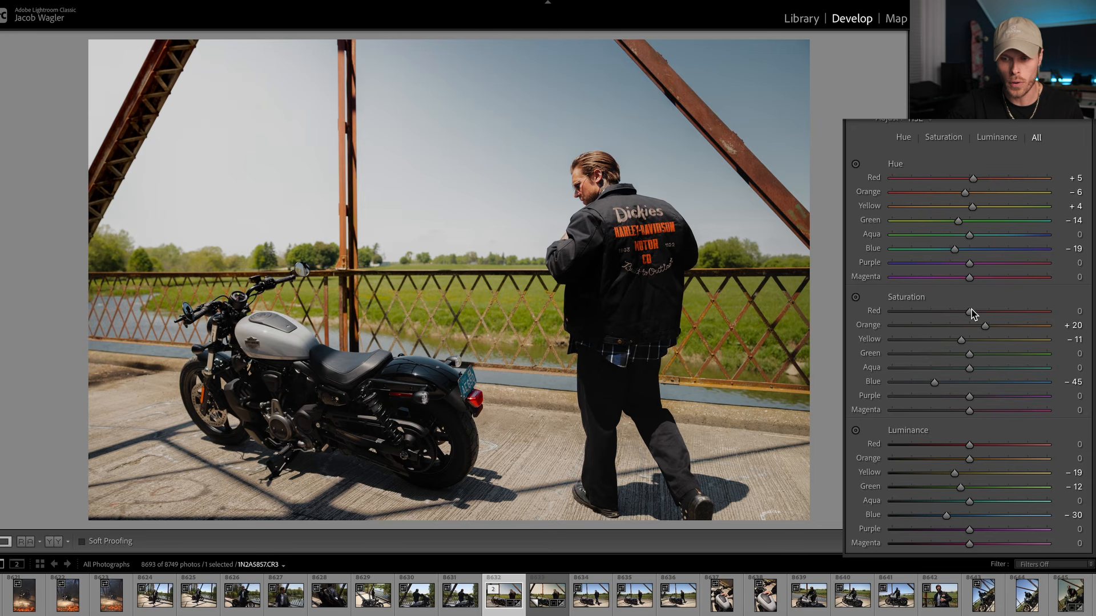
{"action": "left_click_drag", "start_coordinate": [969, 312], "coordinate": [1009, 327]}
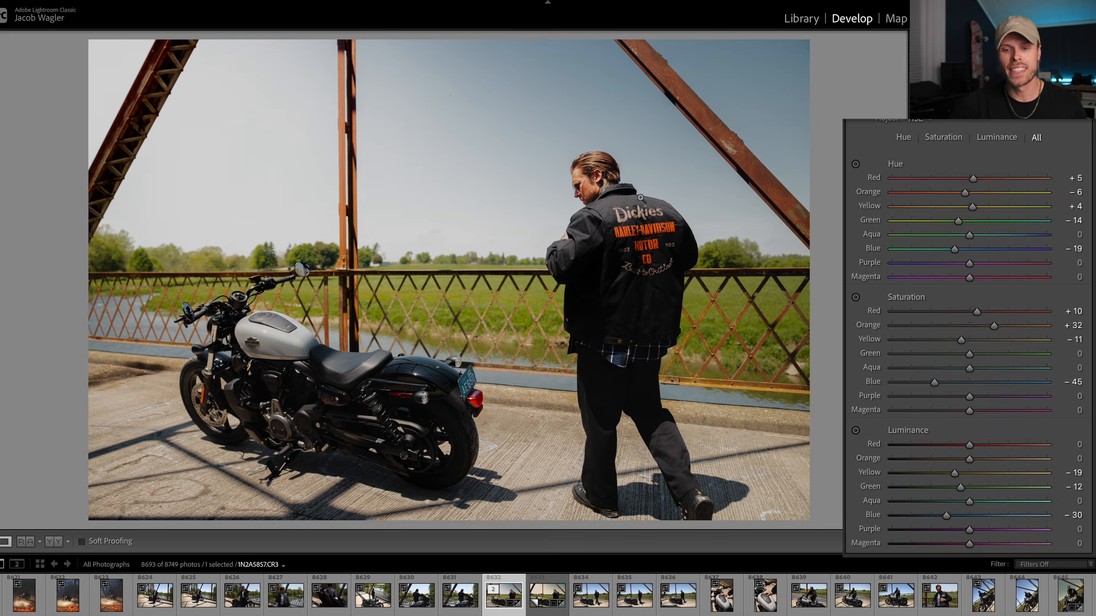
{"action": "left_click", "coordinate": [593, 170]}
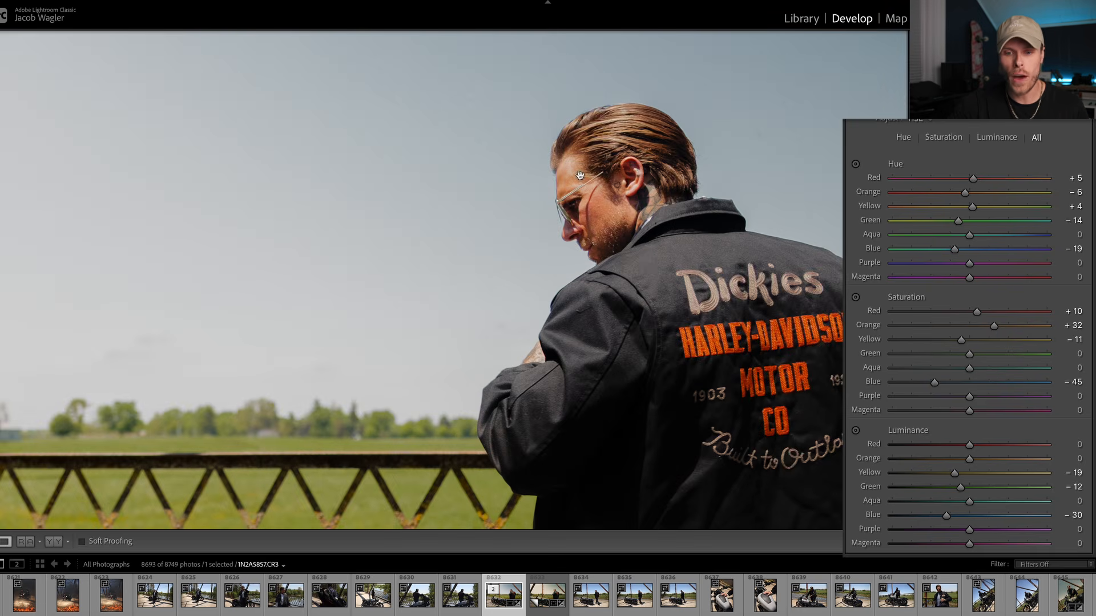
{"action": "left_click", "coordinate": [649, 257]}
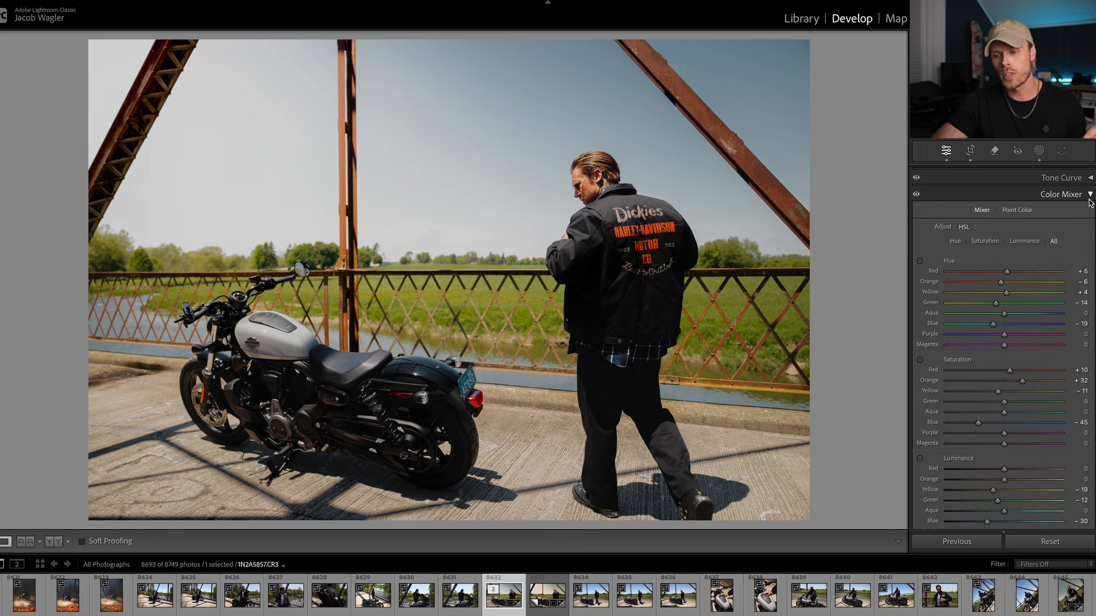
Tint the highlights warm in Color Grading with hue 46 and saturation 25.
{"action": "left_click", "coordinate": [1090, 195]}
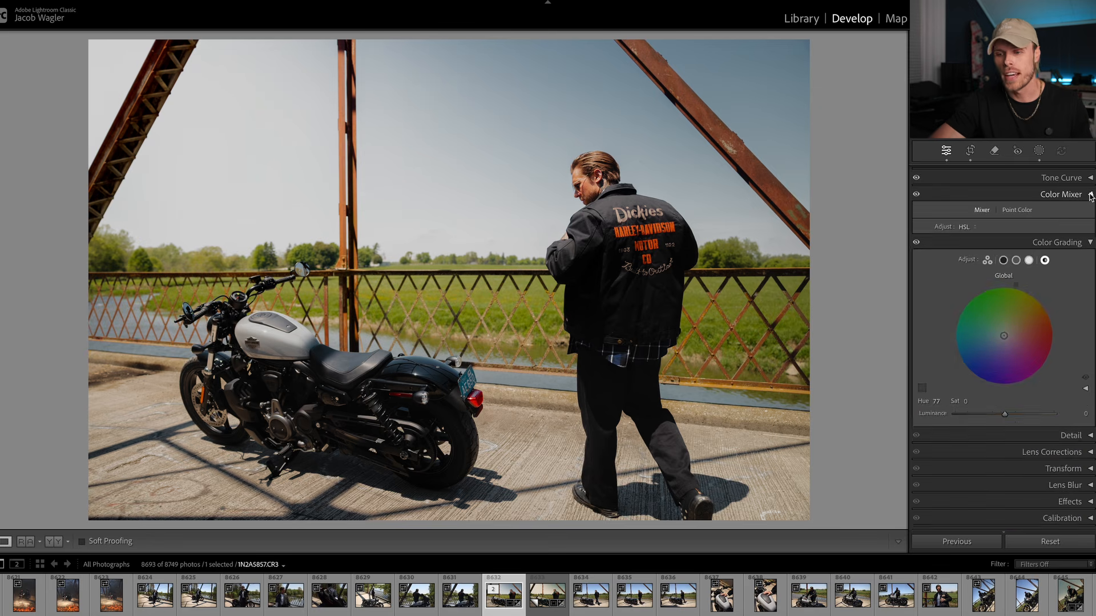
{"action": "left_click", "coordinate": [1003, 246]}
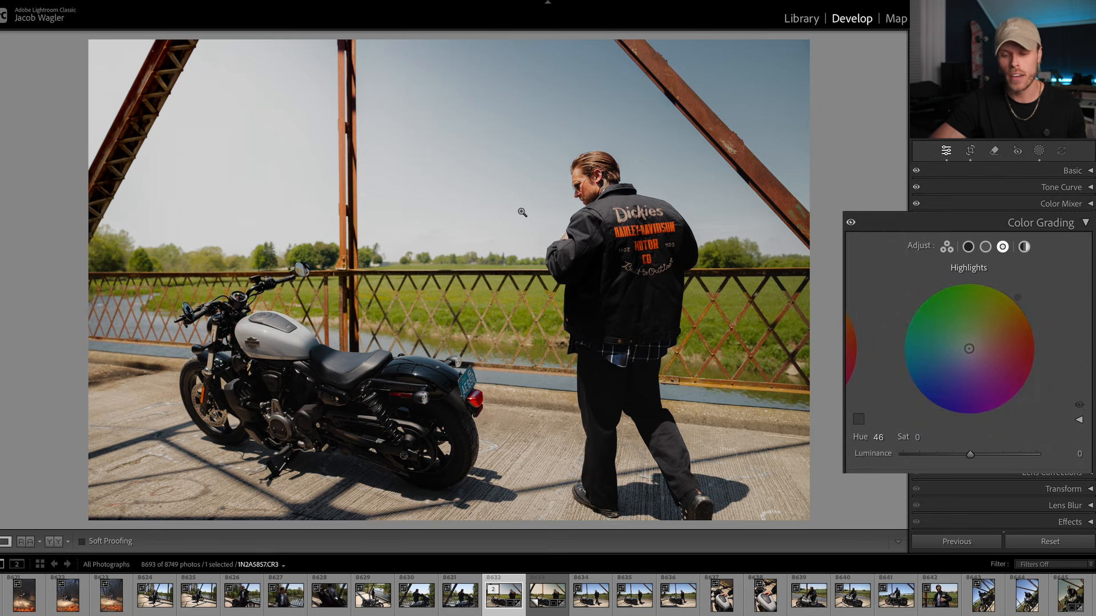
{"action": "left_click_drag", "start_coordinate": [921, 437], "coordinate": [954, 437]}
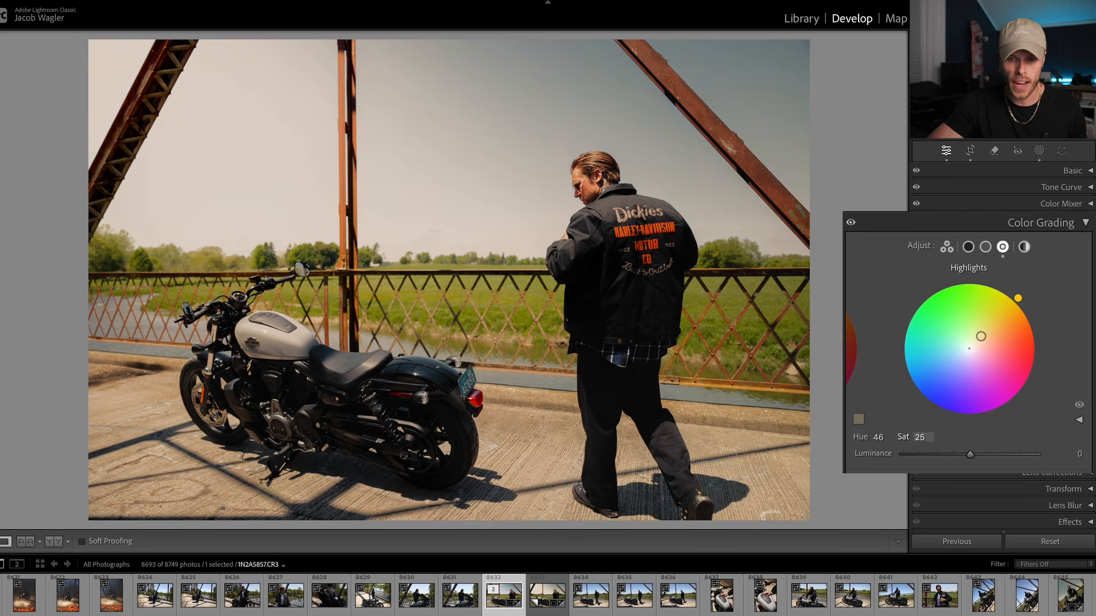
Add a slight warm tint to the midtones and tint the shadows with hue 187 and saturation 5, checking the dark jacket up close.
{"action": "left_click", "coordinate": [984, 247]}
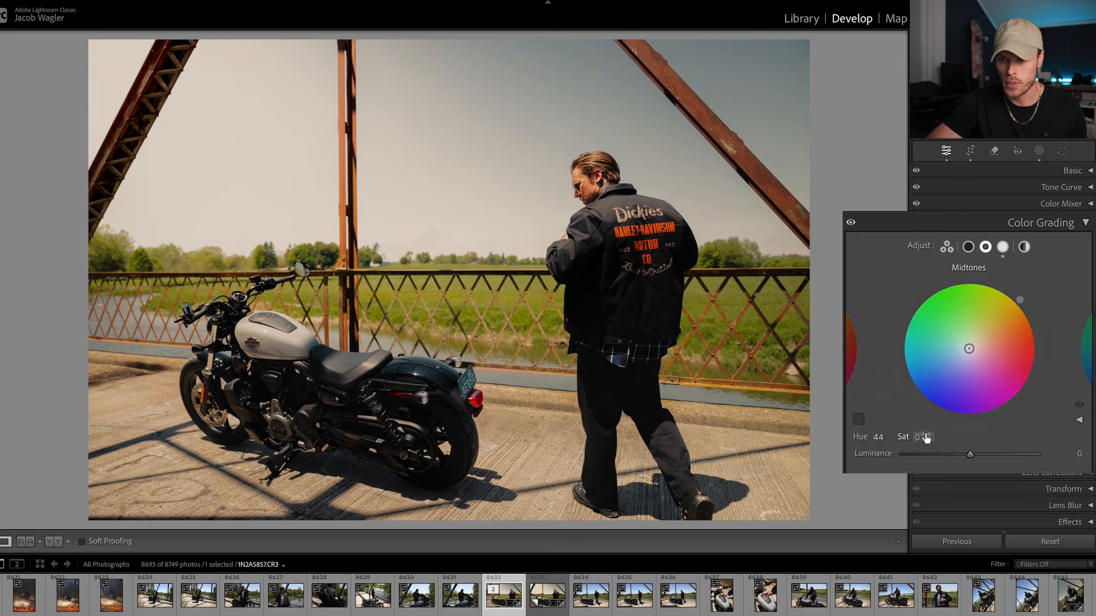
{"action": "left_click_drag", "start_coordinate": [969, 349], "coordinate": [969, 348]}
{"action": "left_click", "coordinate": [967, 247]}
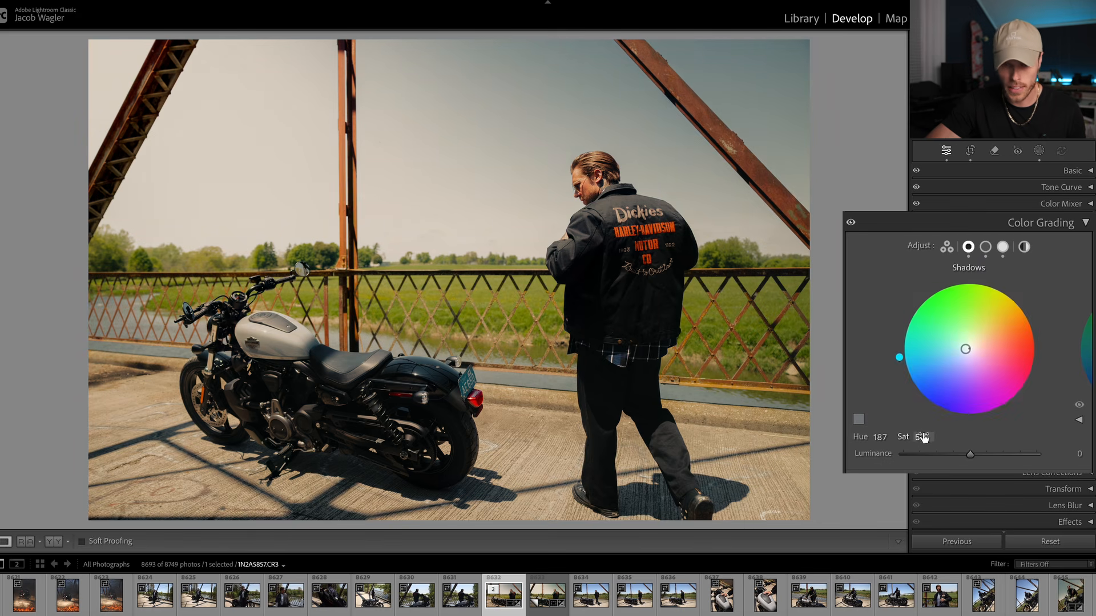
{"action": "left_click", "coordinate": [589, 223]}
{"action": "left_click_drag", "start_coordinate": [661, 293], "coordinate": [660, 184]}
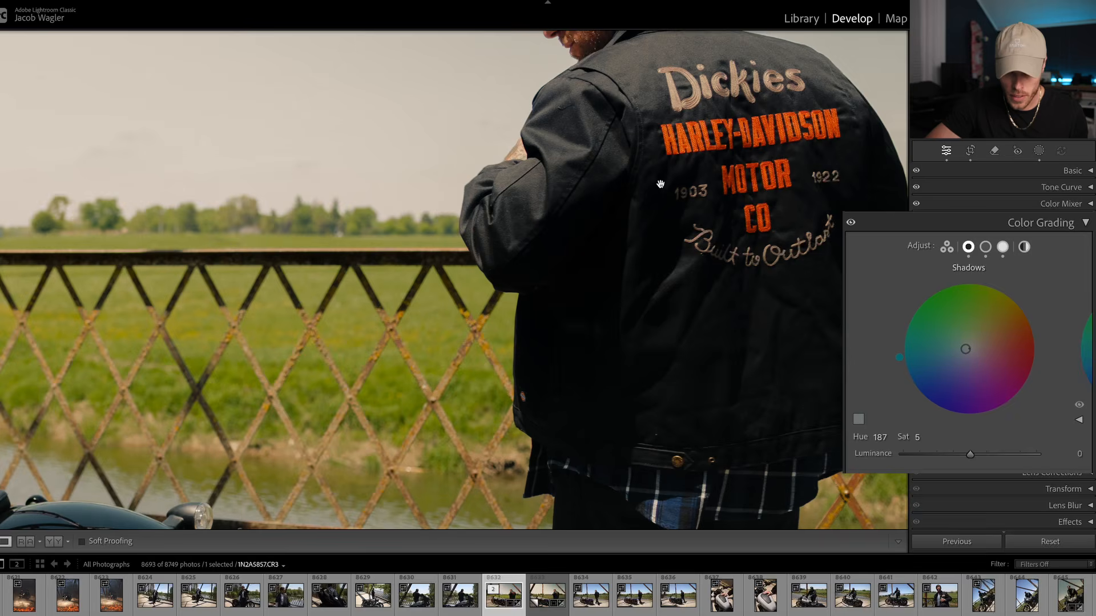
{"action": "left_click", "coordinate": [591, 236]}
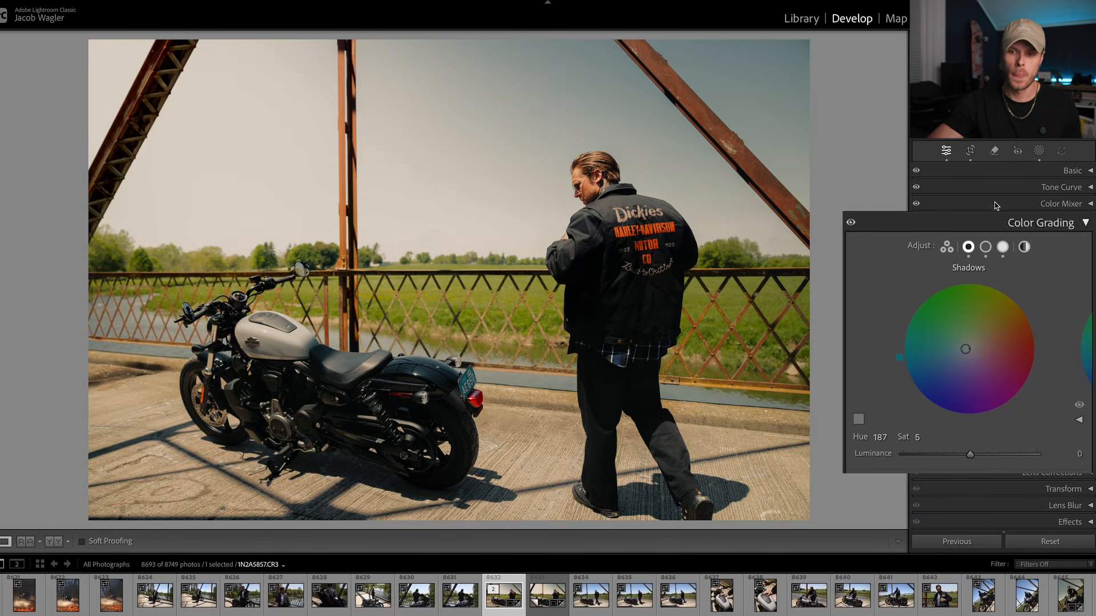
{"action": "left_click", "coordinate": [1002, 247]}
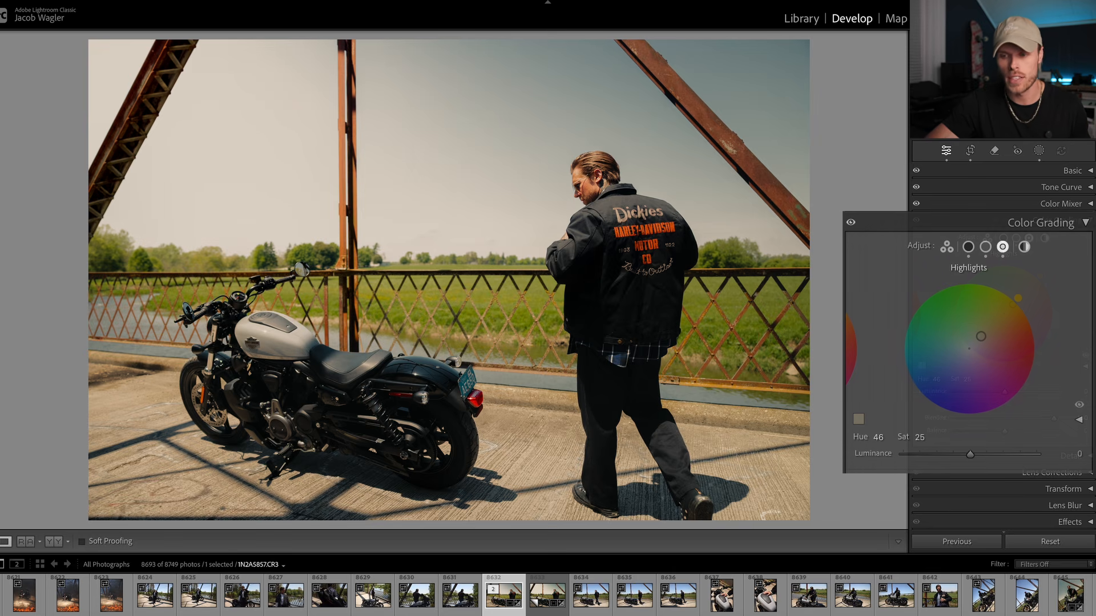
Set the green saturation to -12 and the yellow saturation to -10 in the Color Mixer.
{"action": "left_click", "coordinate": [1090, 221]}
{"action": "left_click", "coordinate": [1090, 204]}
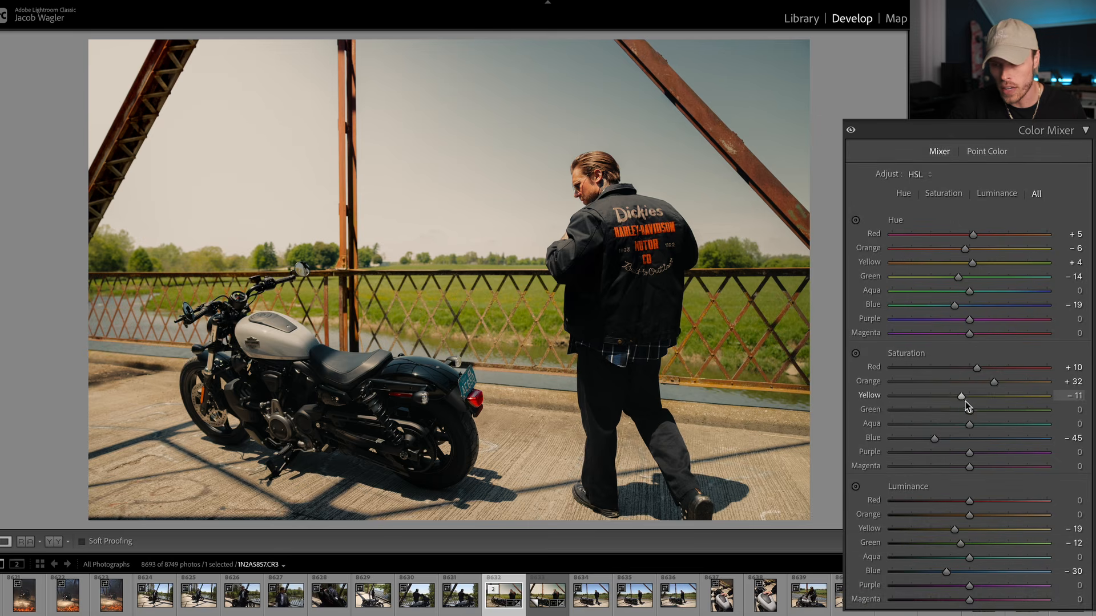
{"action": "mouse_move", "coordinate": [969, 410]}
{"action": "left_mouse_down"}
{"action": "mouse_move", "coordinate": [958, 410]}
{"action": "mouse_move", "coordinate": [961, 398]}
{"action": "left_mouse_up"}
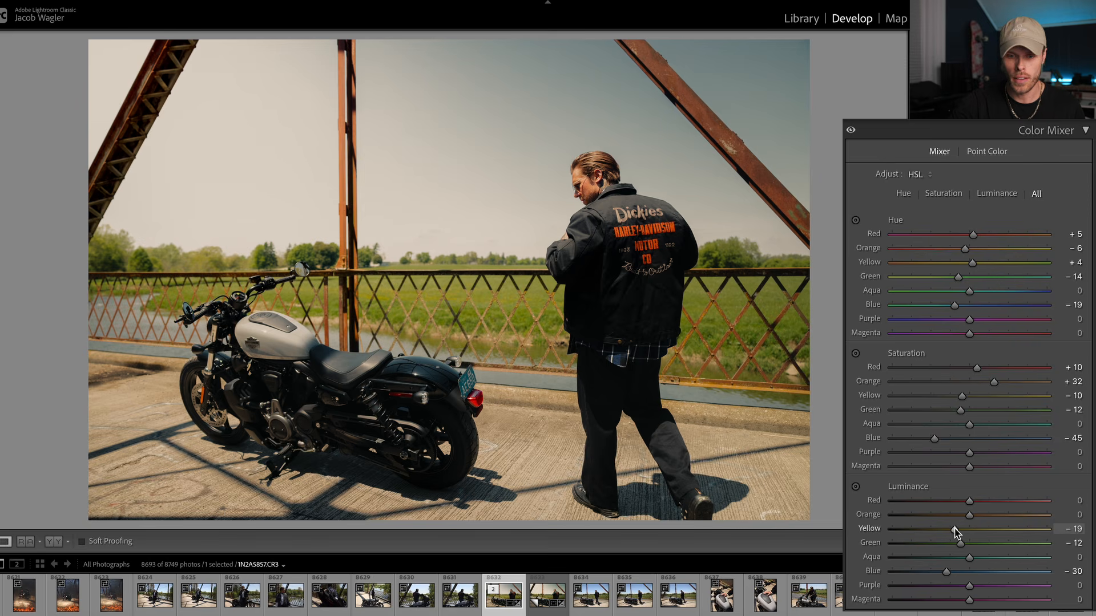
{"action": "left_click_drag", "start_coordinate": [954, 529], "coordinate": [954, 529]}
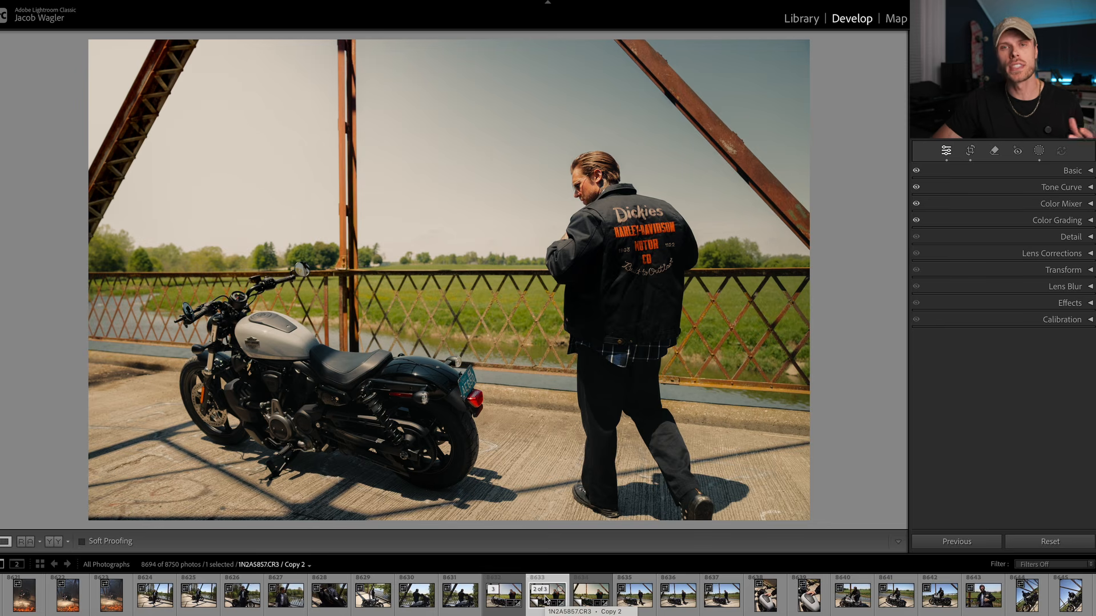
Compare the original 1N2A5857.CR3 with its graded Copy 2, examining the sky, the grass and the man's skin and jacket up close.
{"action": "key", "text": "Left"}
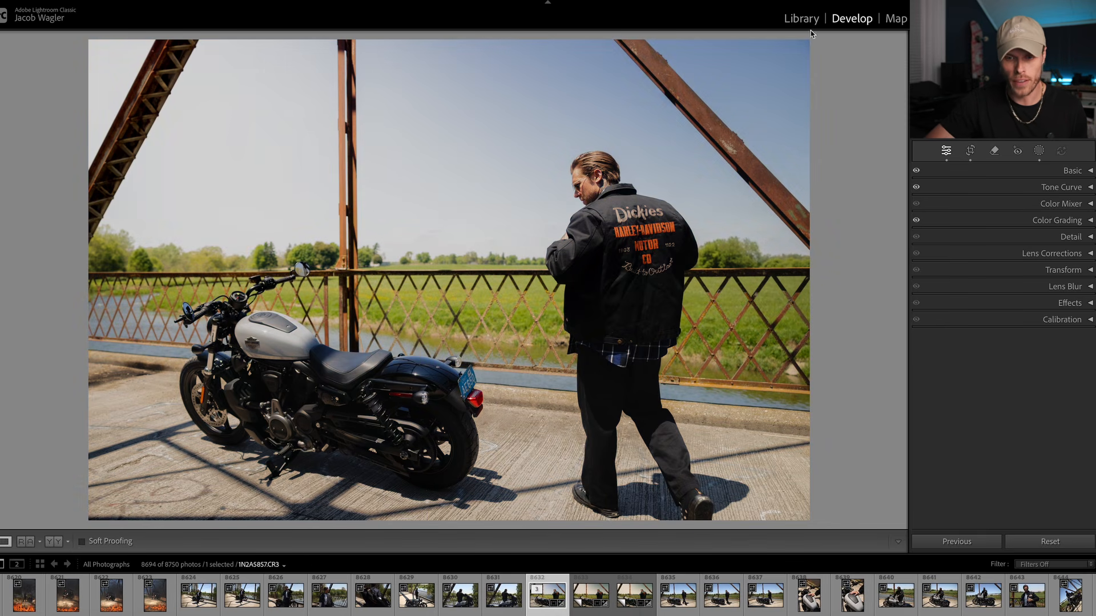
{"action": "left_click", "coordinate": [759, 85]}
{"action": "left_click", "coordinate": [758, 80]}
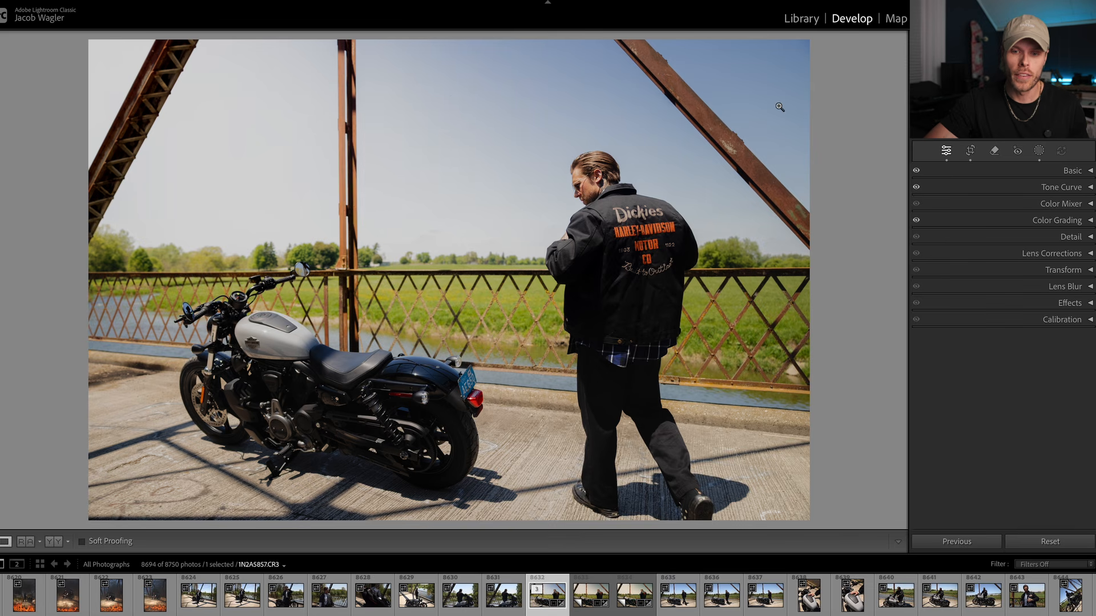
{"action": "left_click", "coordinate": [591, 188]}
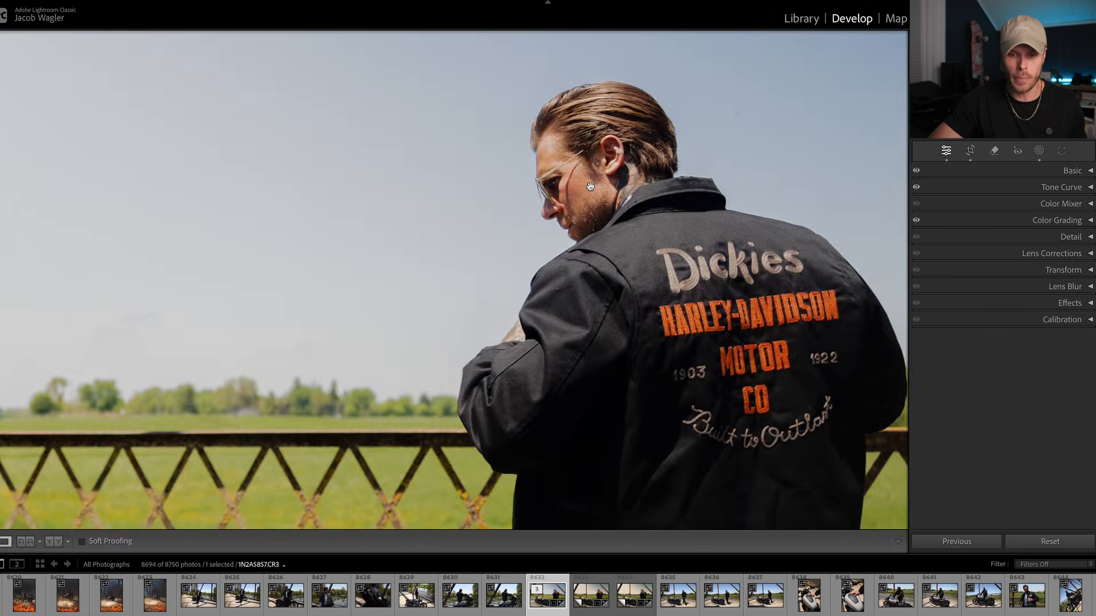
{"action": "left_click", "coordinate": [591, 186]}
{"action": "key", "text": "Right"}
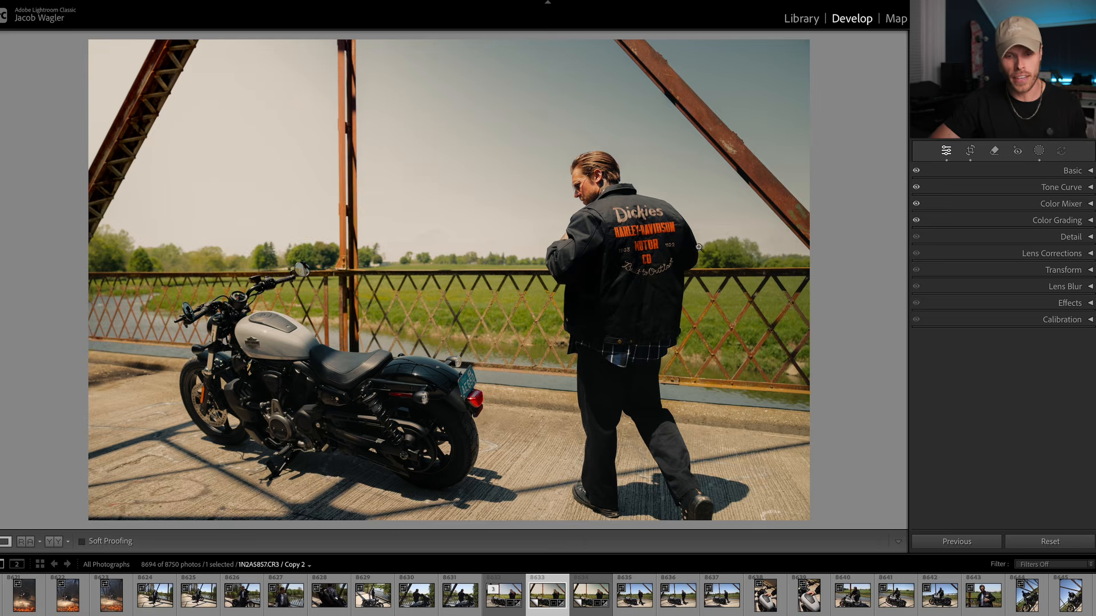
{"action": "left_click", "coordinate": [420, 294]}
{"action": "left_click", "coordinate": [488, 286]}
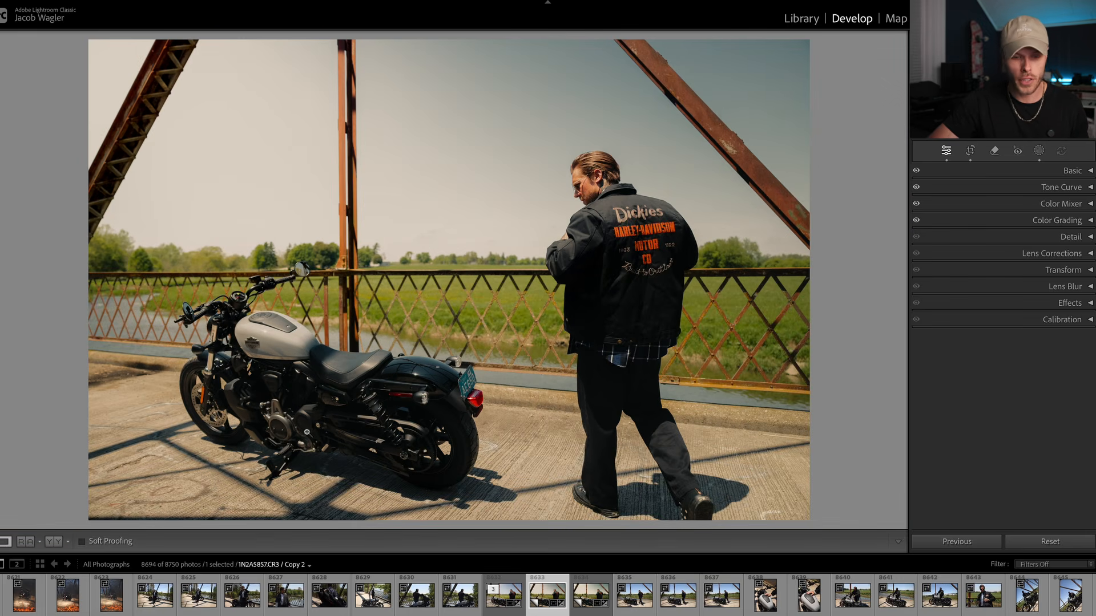
Compare the graded Copy 2 side by side with the original 1N2A5857.CR3 as the reference photo, inspecting the man up close.
{"action": "left_click", "coordinate": [25, 541]}
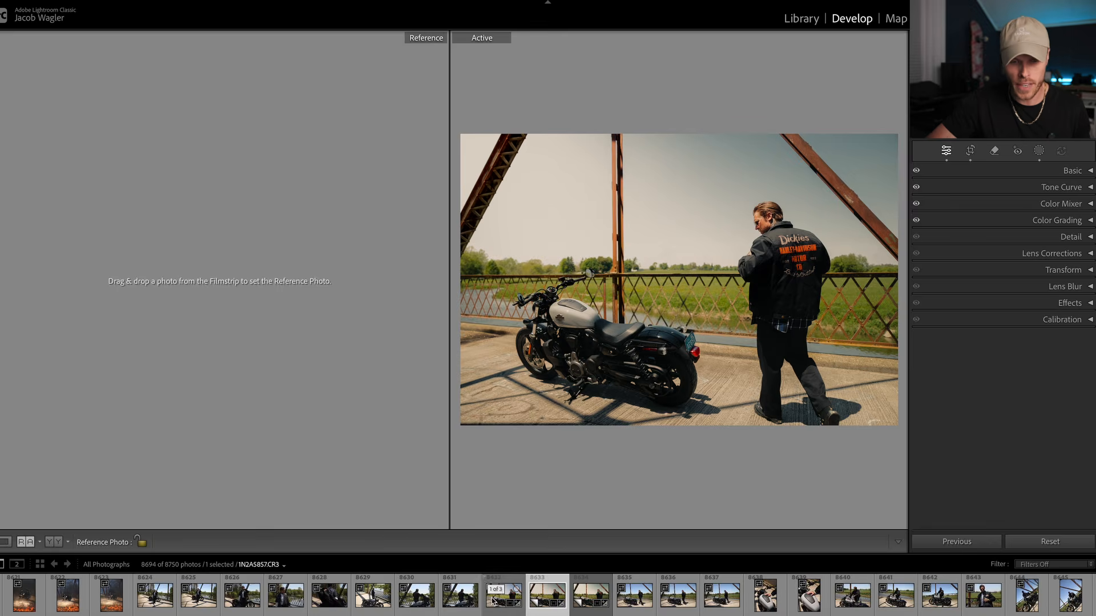
{"action": "left_click_drag", "start_coordinate": [494, 598], "coordinate": [296, 391]}
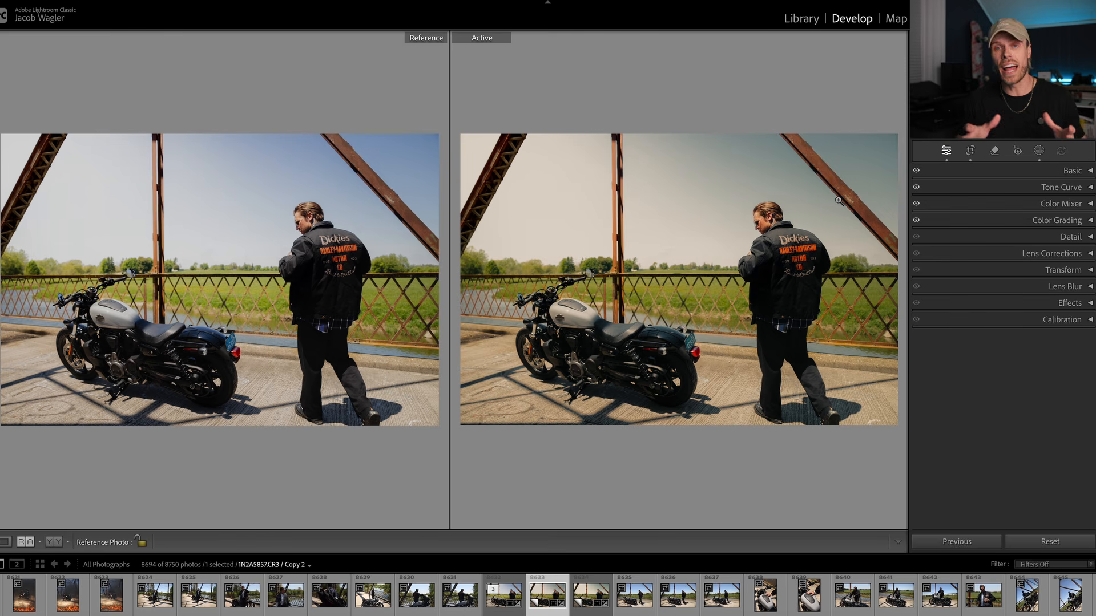
{"action": "left_click", "coordinate": [759, 219]}
{"action": "left_click", "coordinate": [759, 219]}
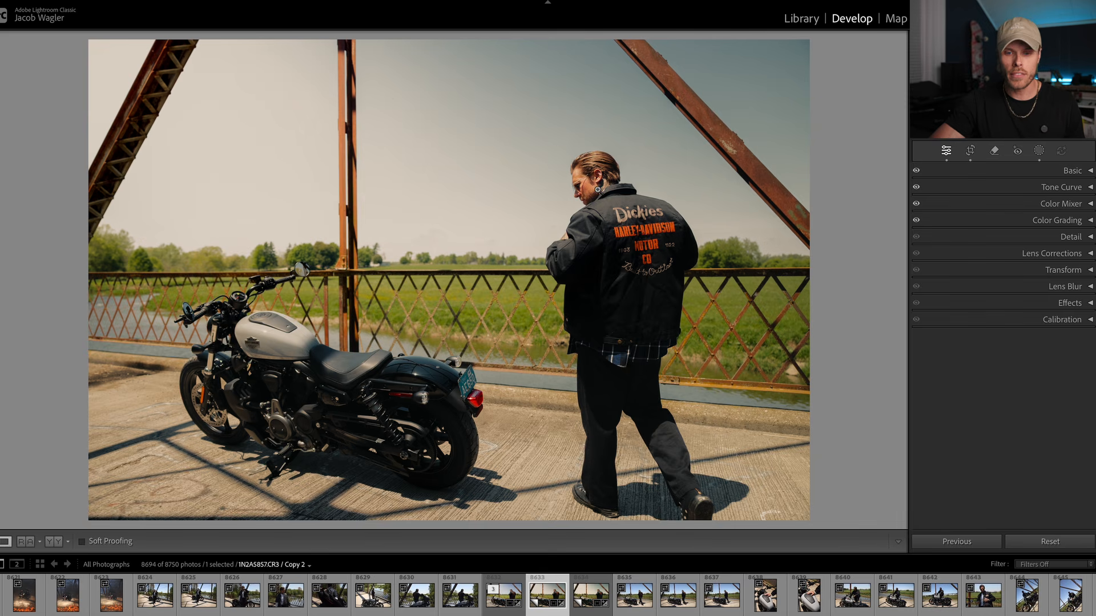
{"action": "left_click", "coordinate": [597, 189]}
{"action": "left_click", "coordinate": [597, 189]}
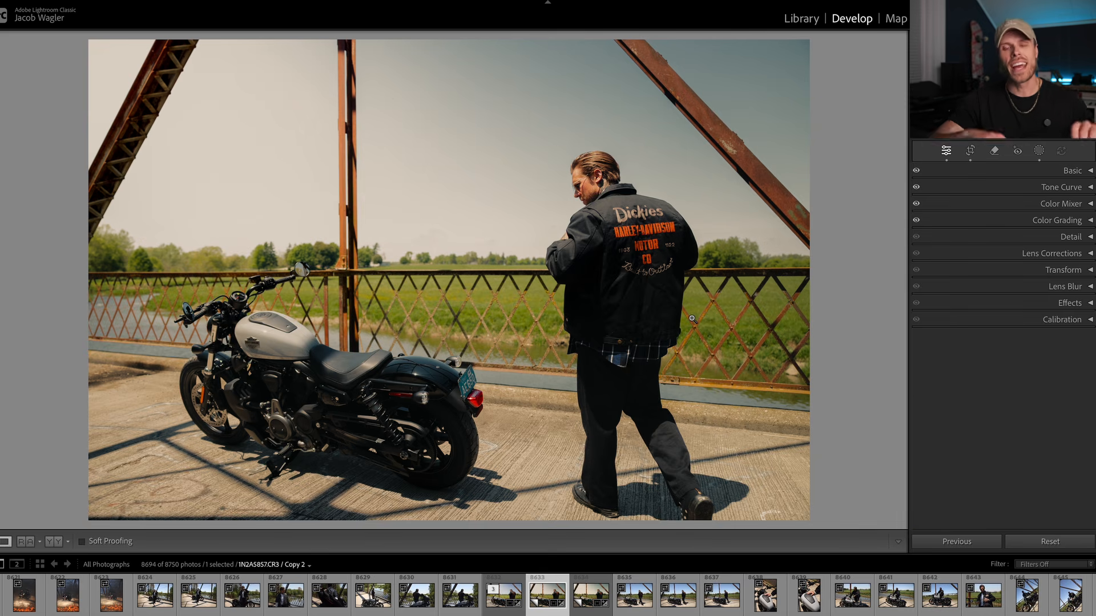